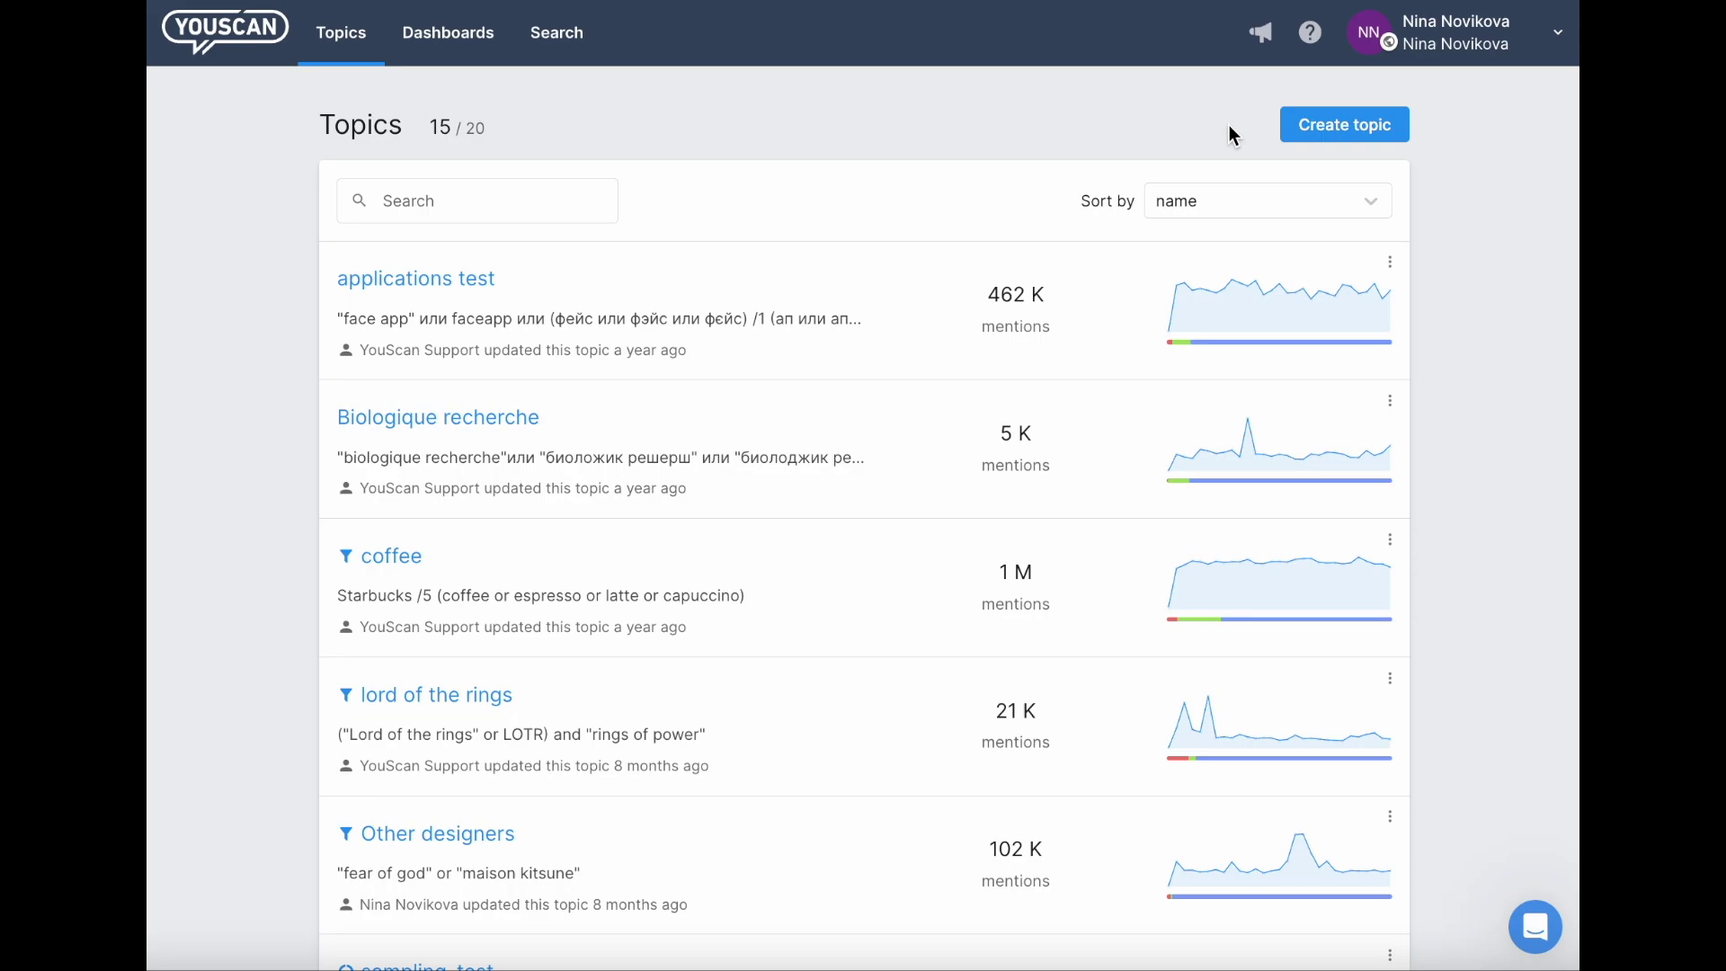
# Step: Start a new topic named 'Sportswear' with the query sportswear /10 (Nike OR Adidas OR Puma)
pyautogui.click(1327, 125)
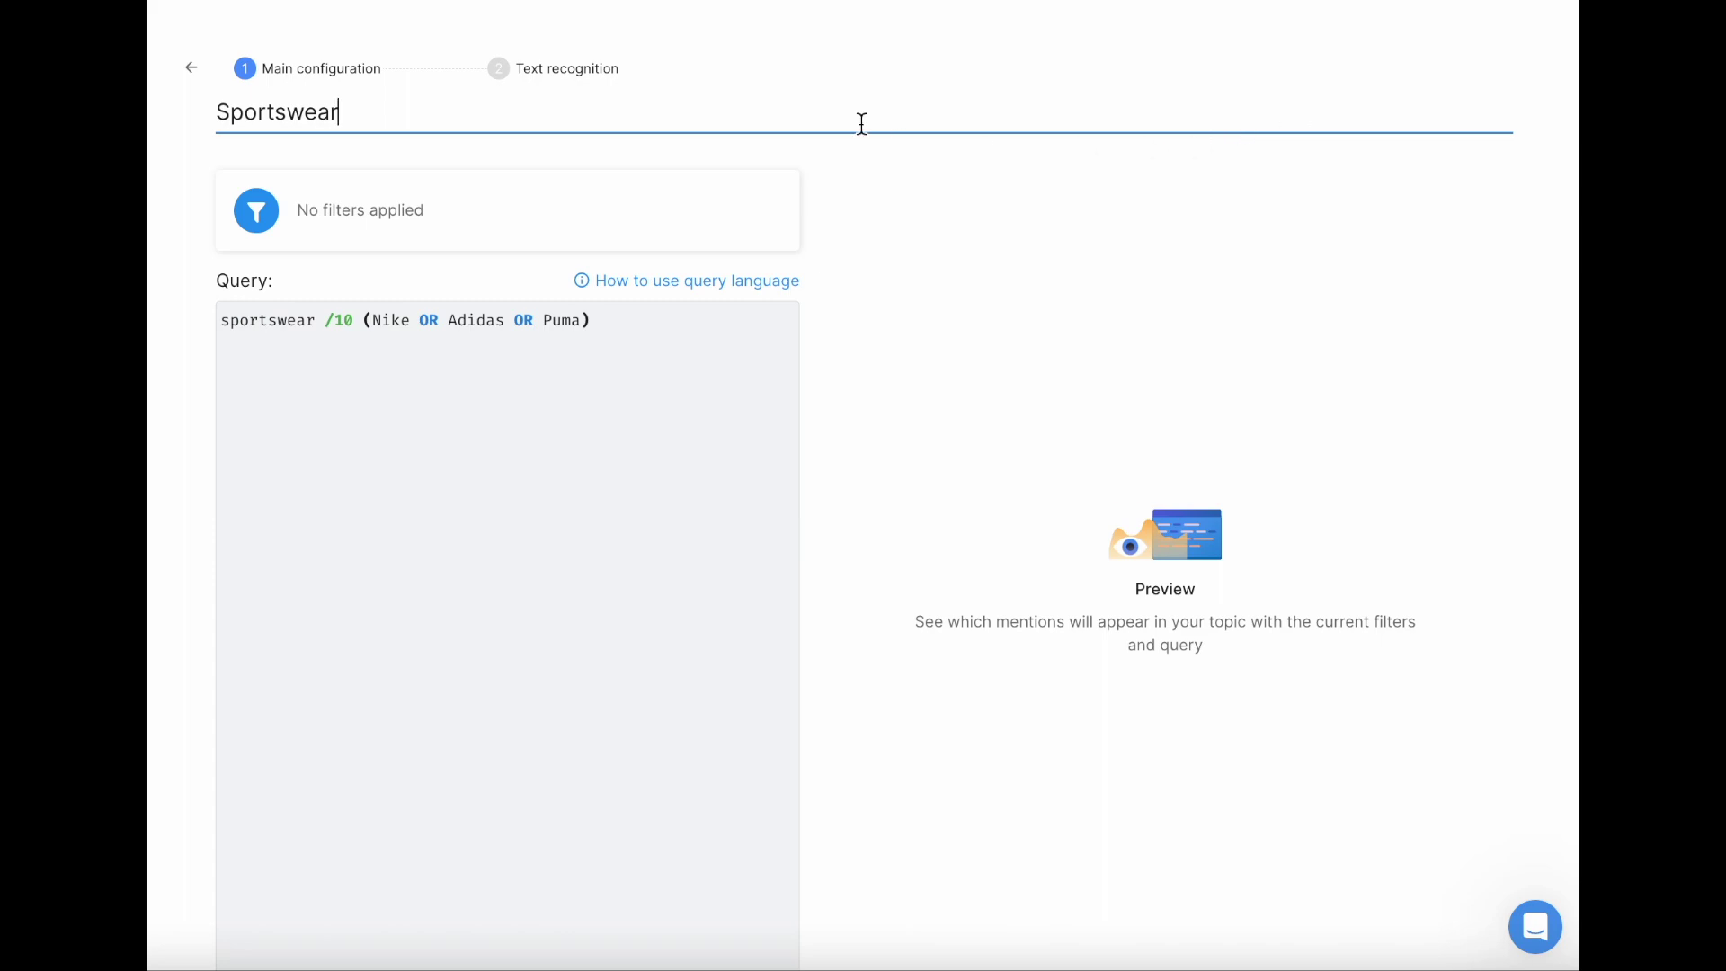
pyautogui.moveTo(401, 112); pyautogui.dragTo(187, 122)
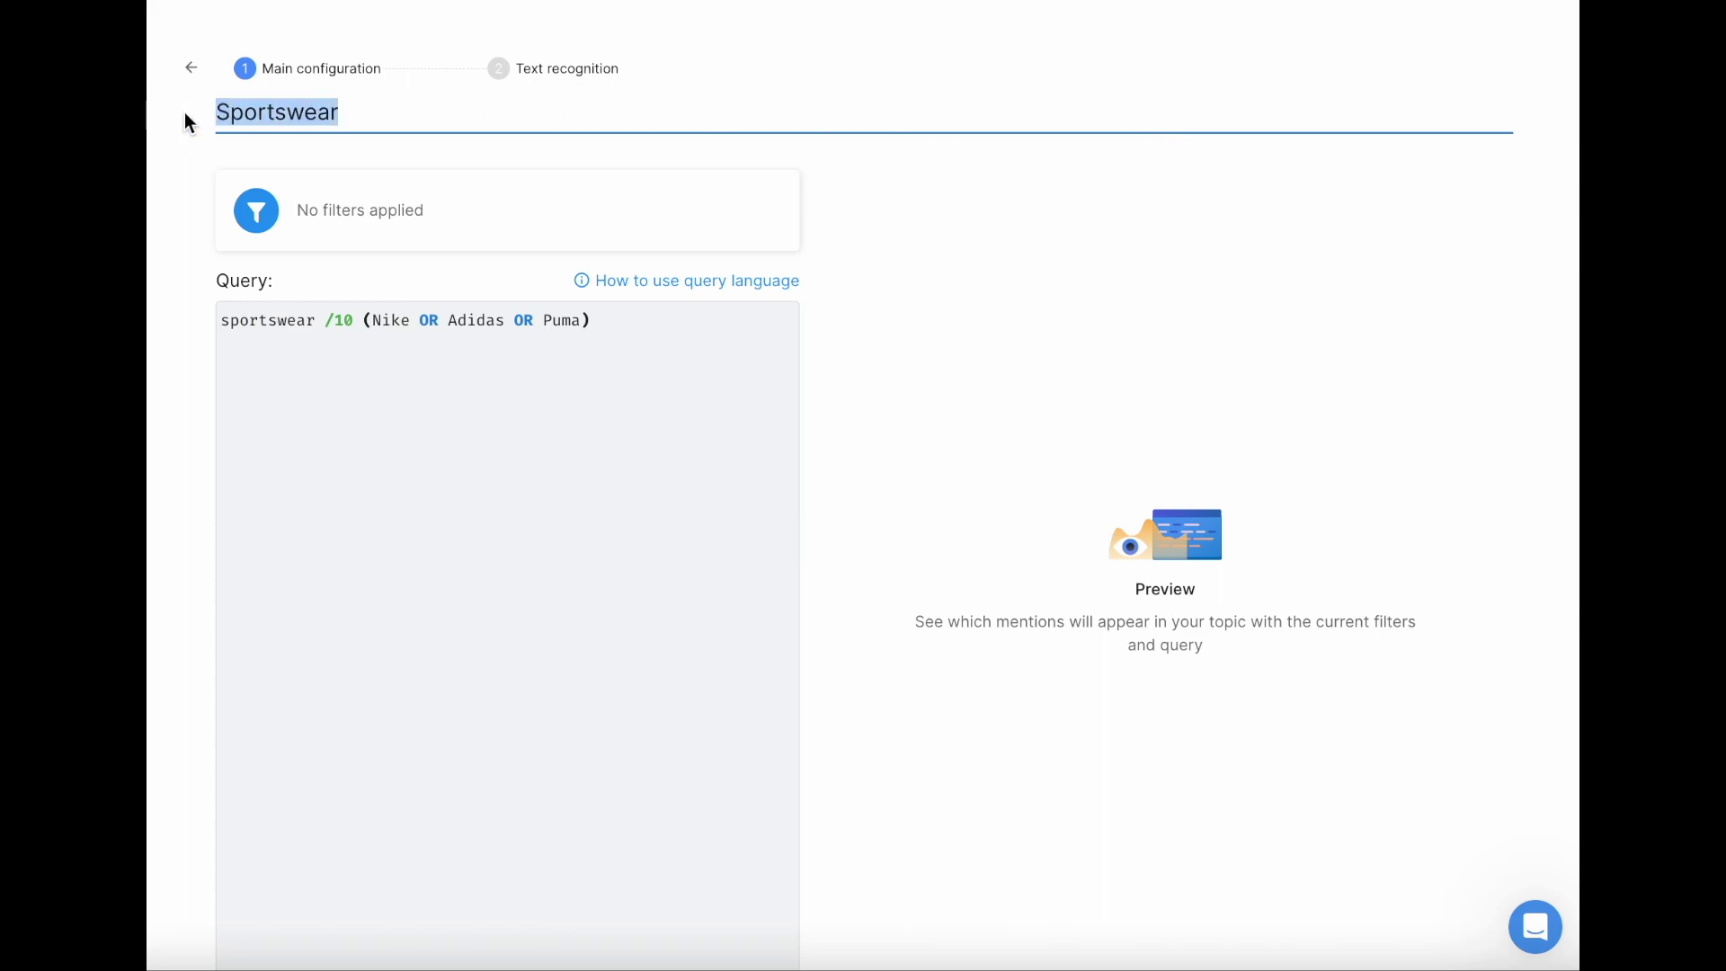
pyautogui.click(417, 112)
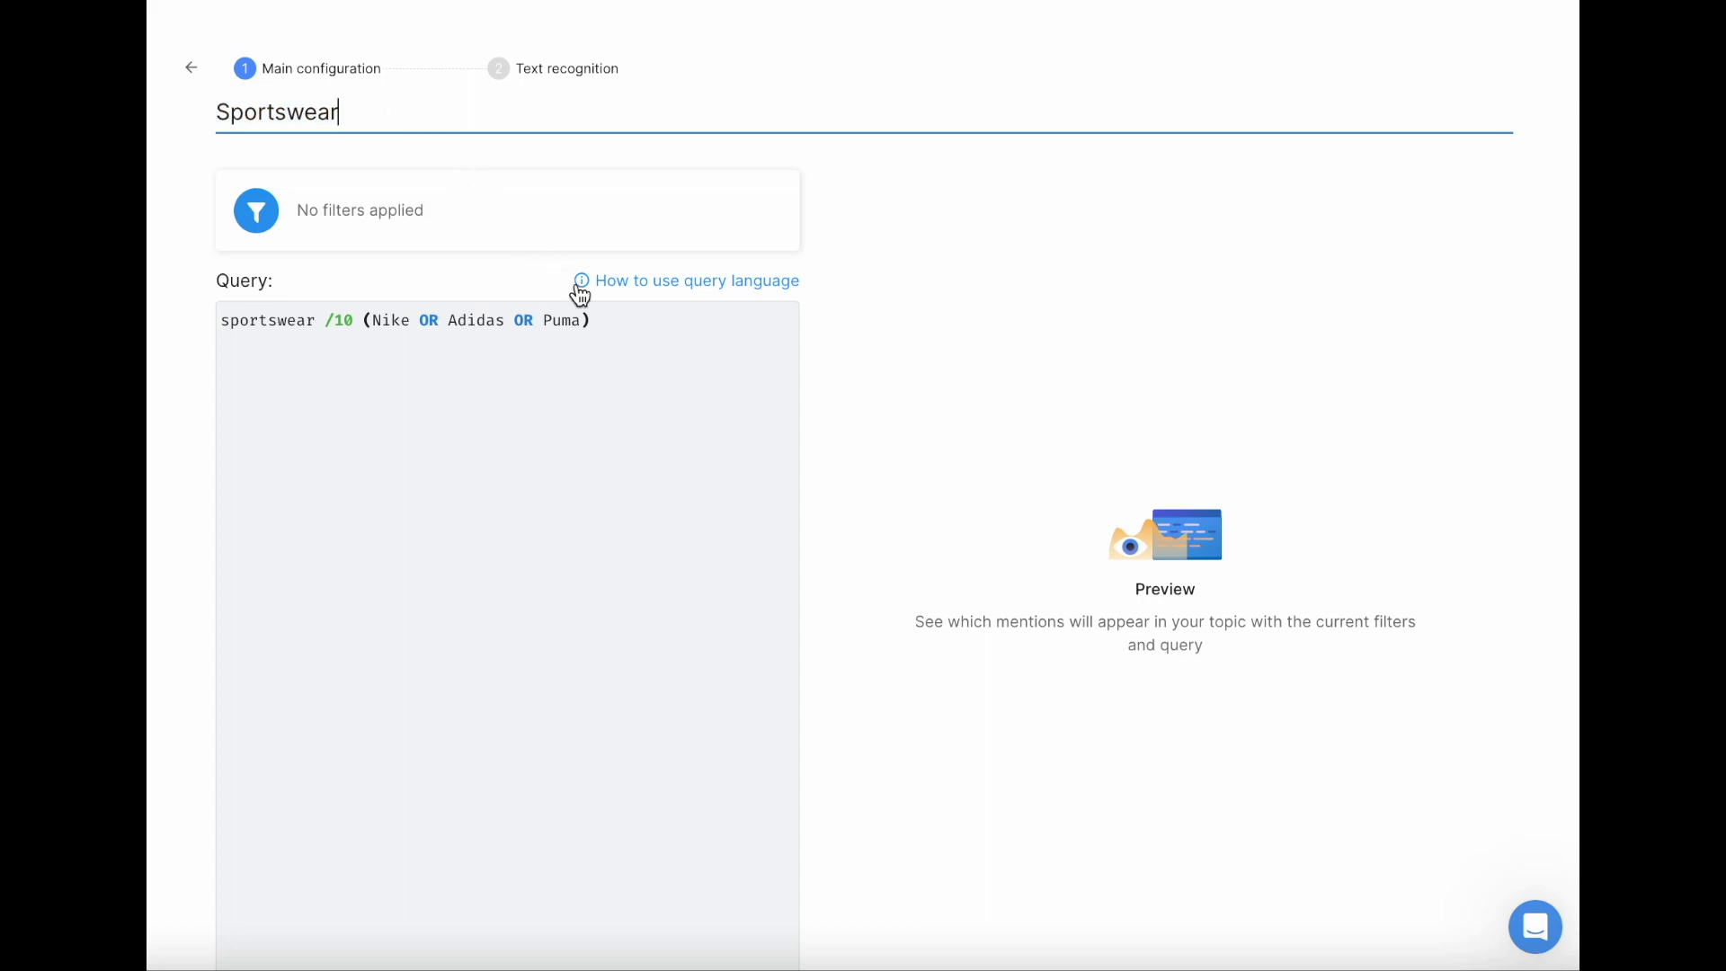
pyautogui.moveTo(617, 320); pyautogui.dragTo(216, 327)
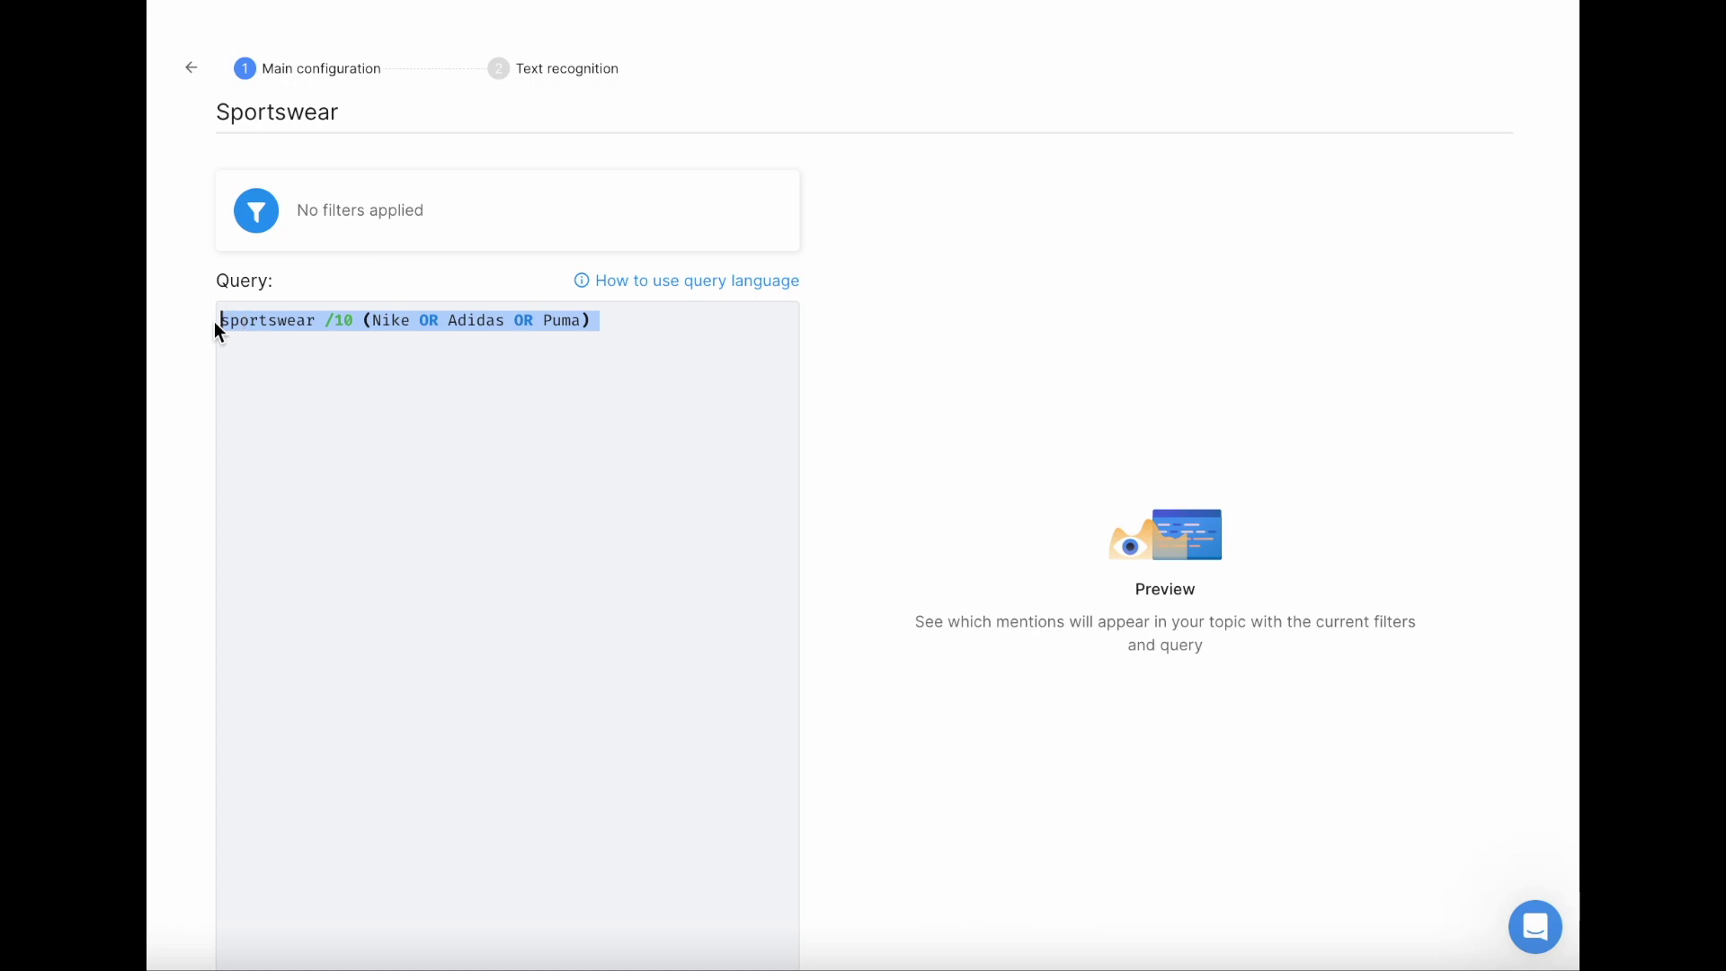
pyautogui.click(313, 384)
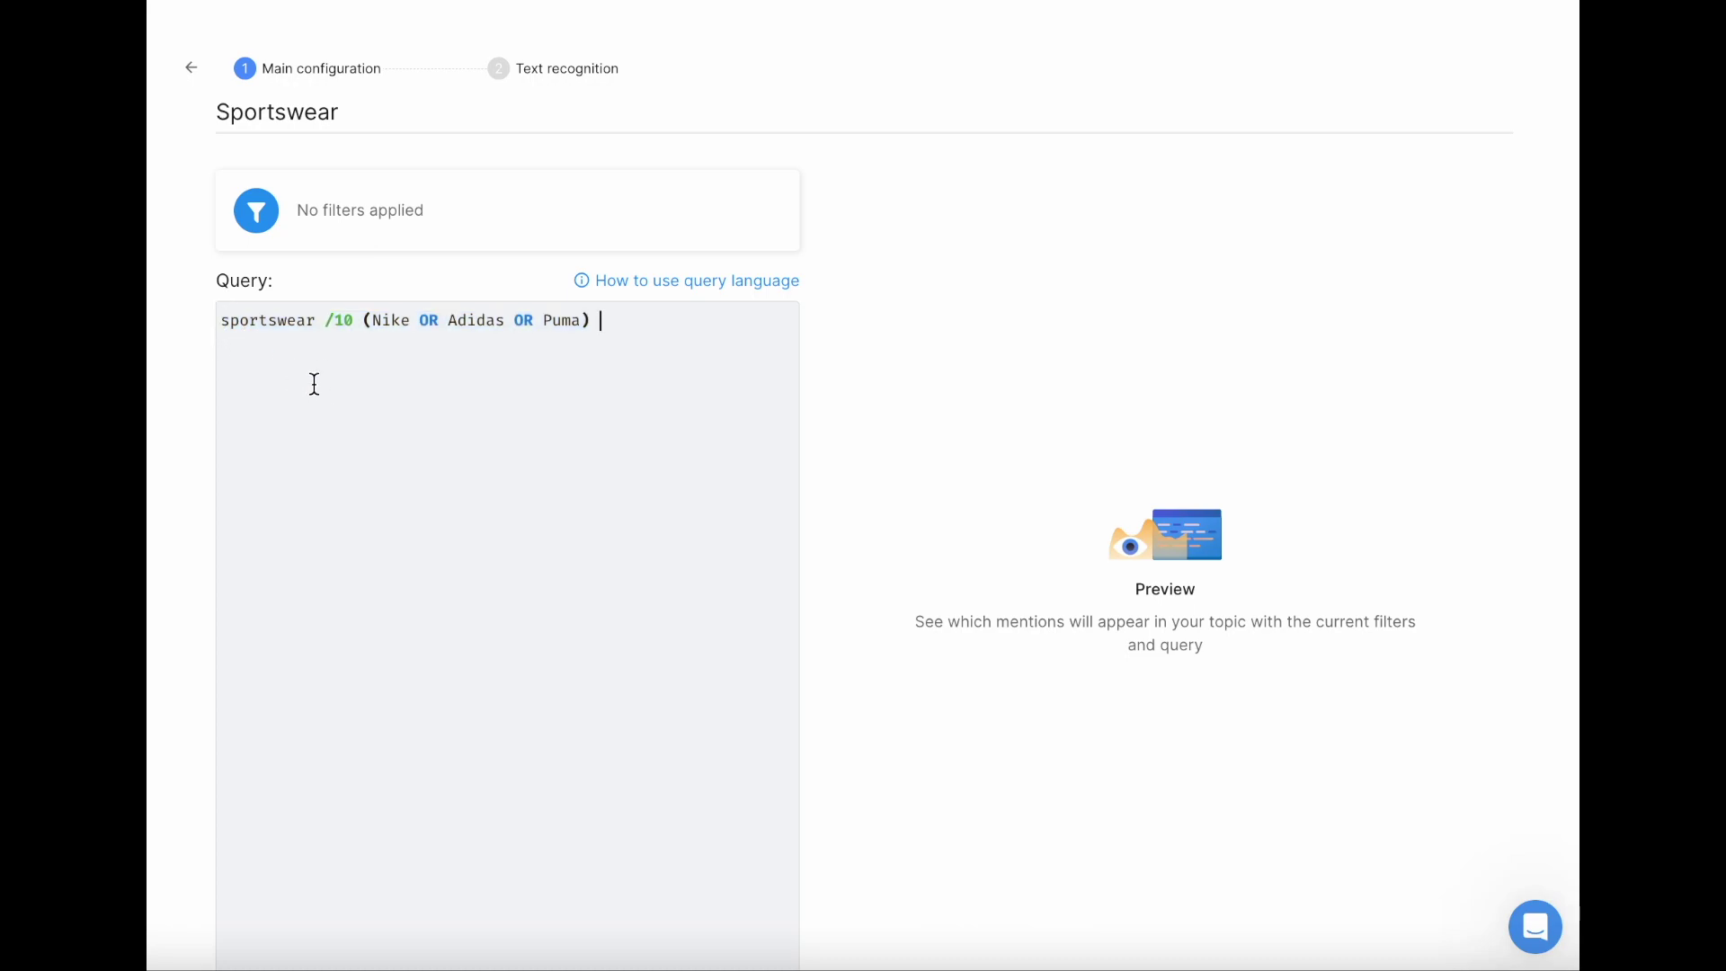
# Step: Look over the query-language help and the help chat before moving on to the topic filters
pyautogui.click(687, 282)
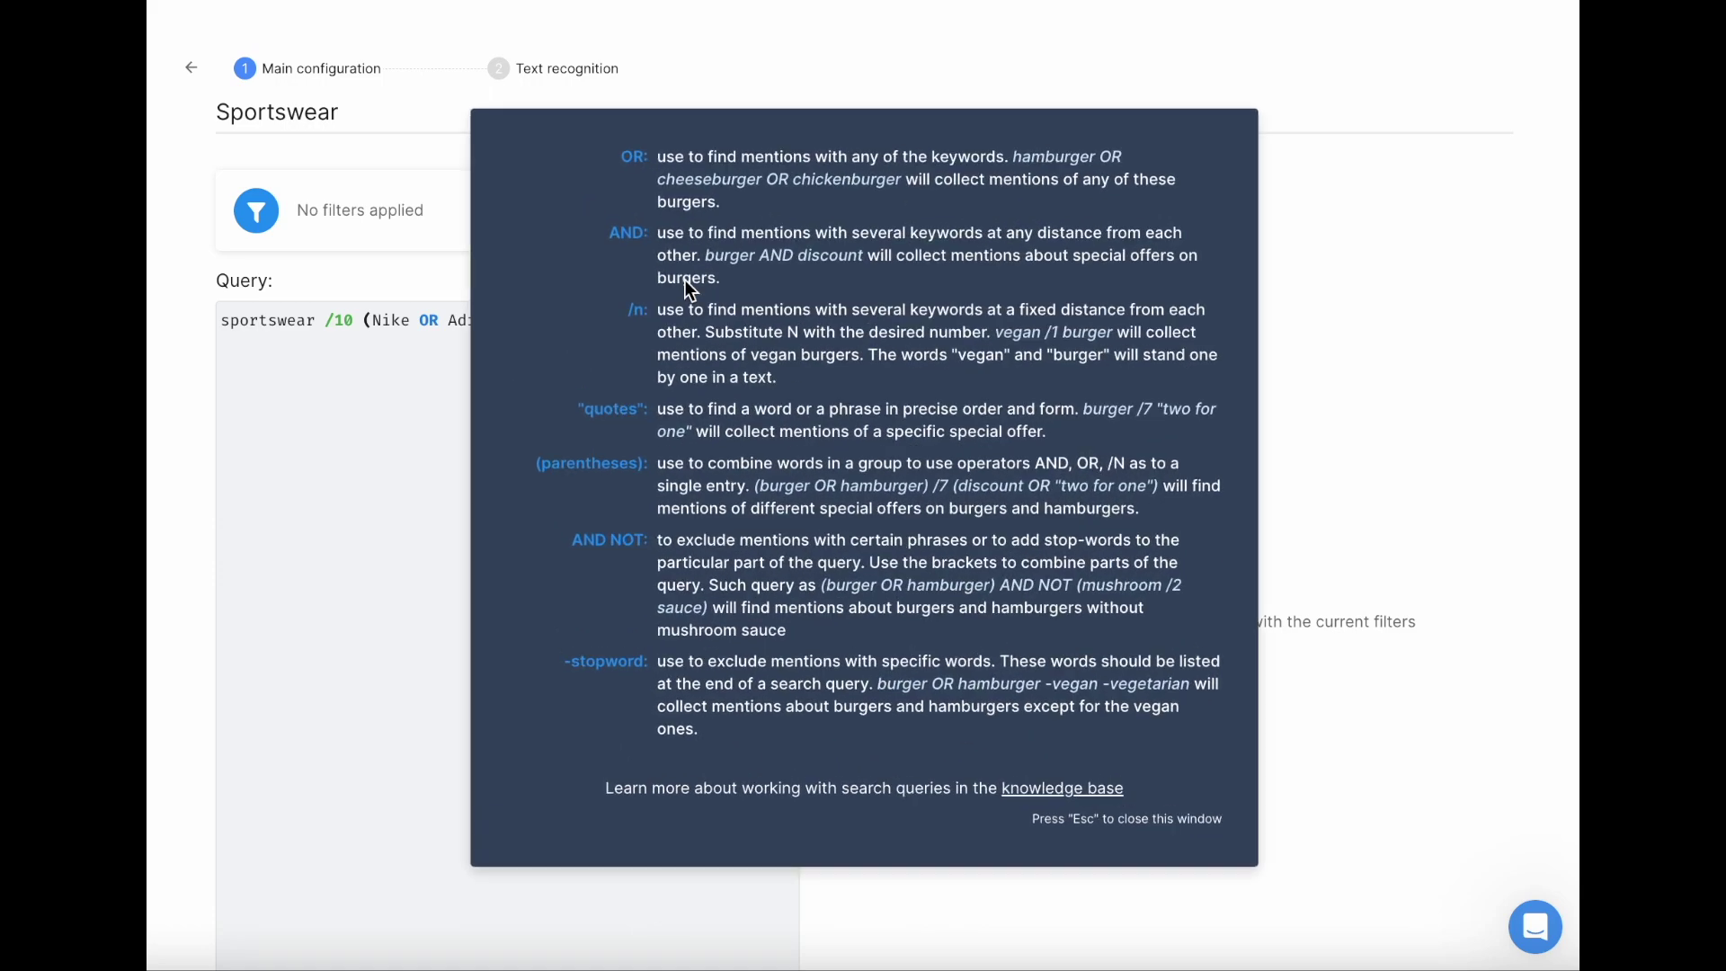
pyautogui.scroll(-1, 414, 423)
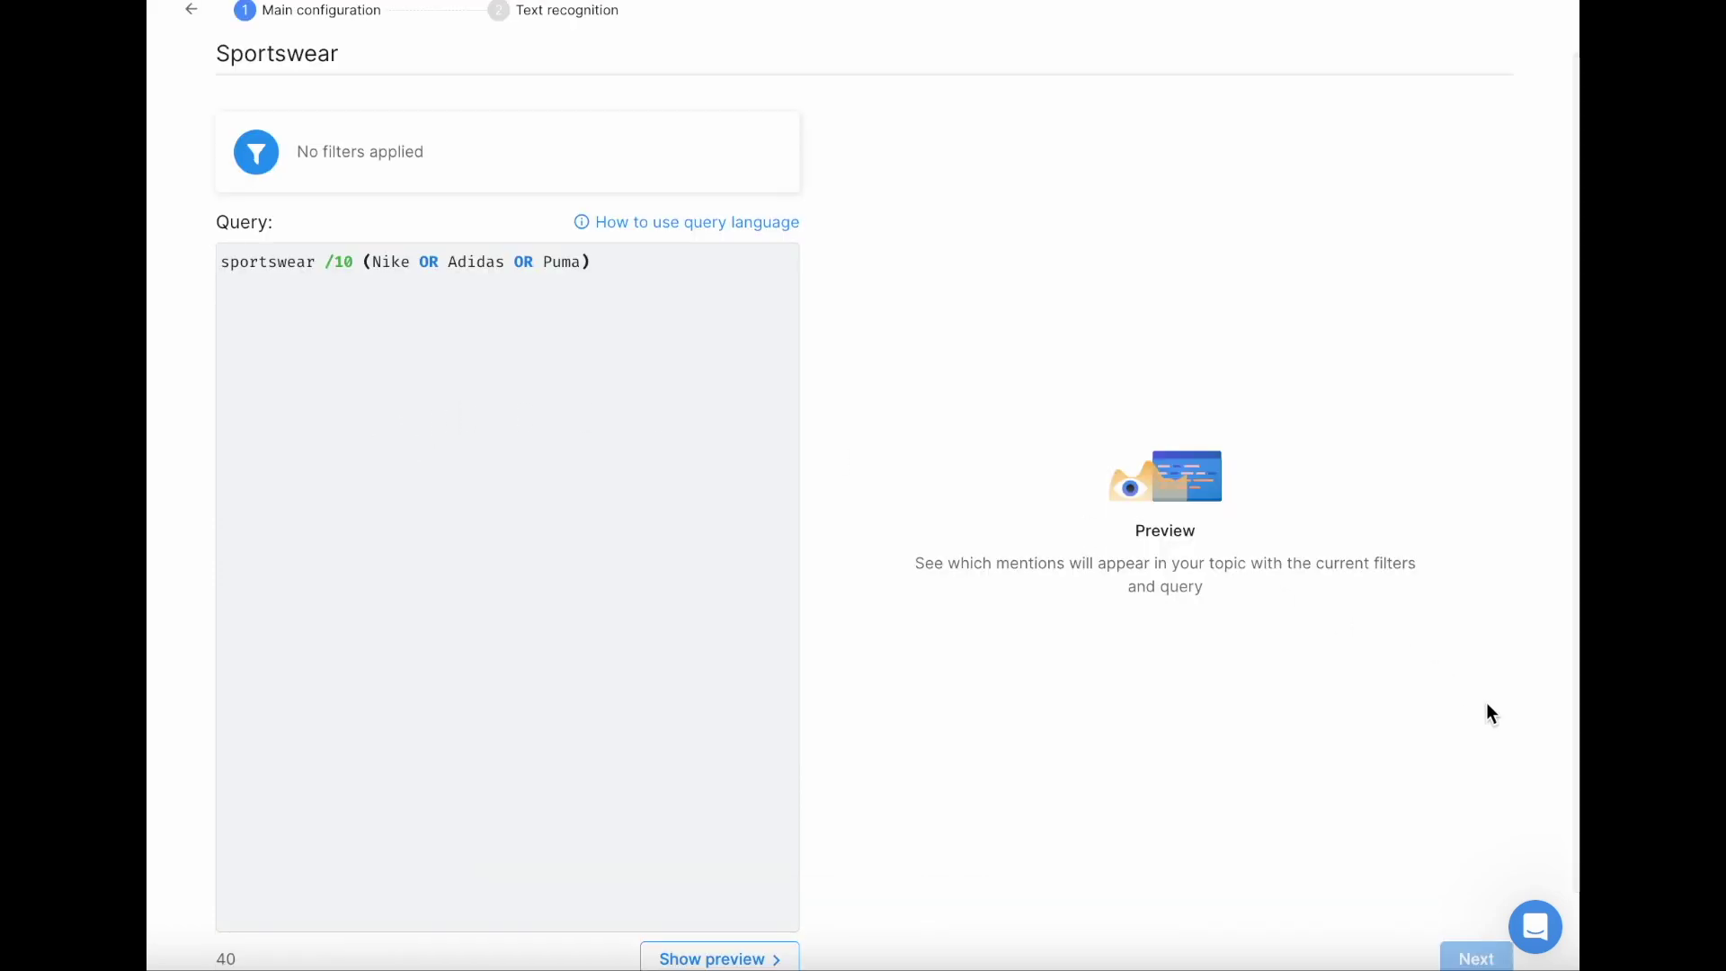
pyautogui.click(1539, 931)
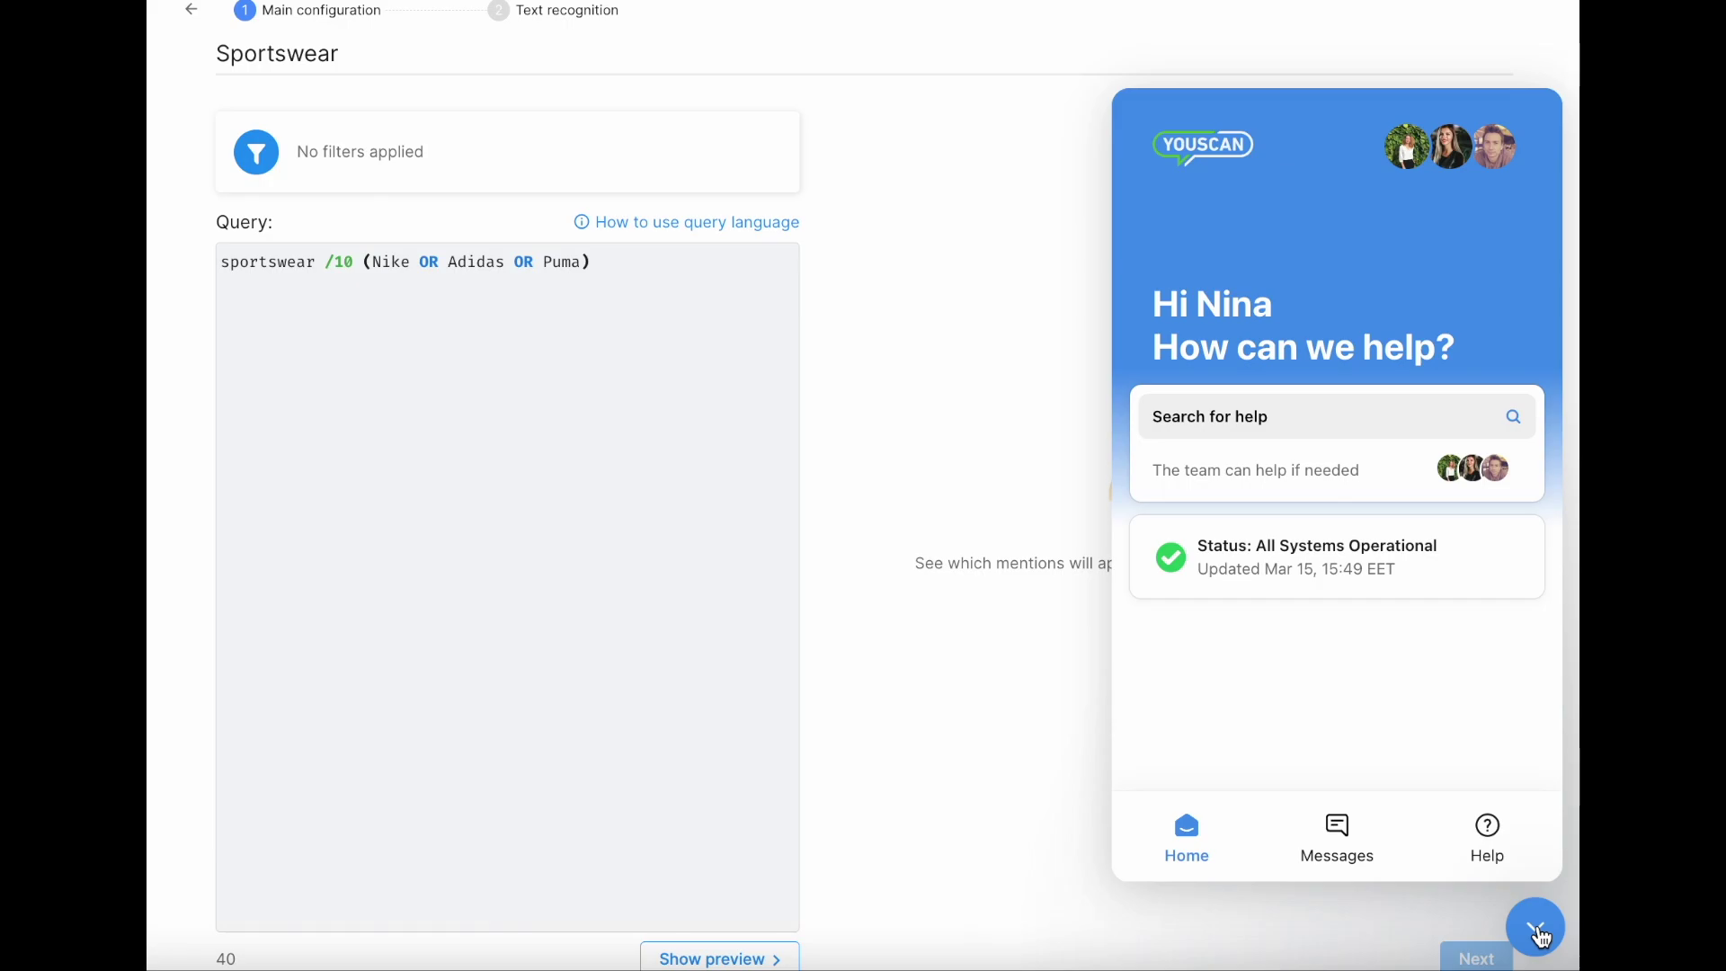
pyautogui.click(1539, 932)
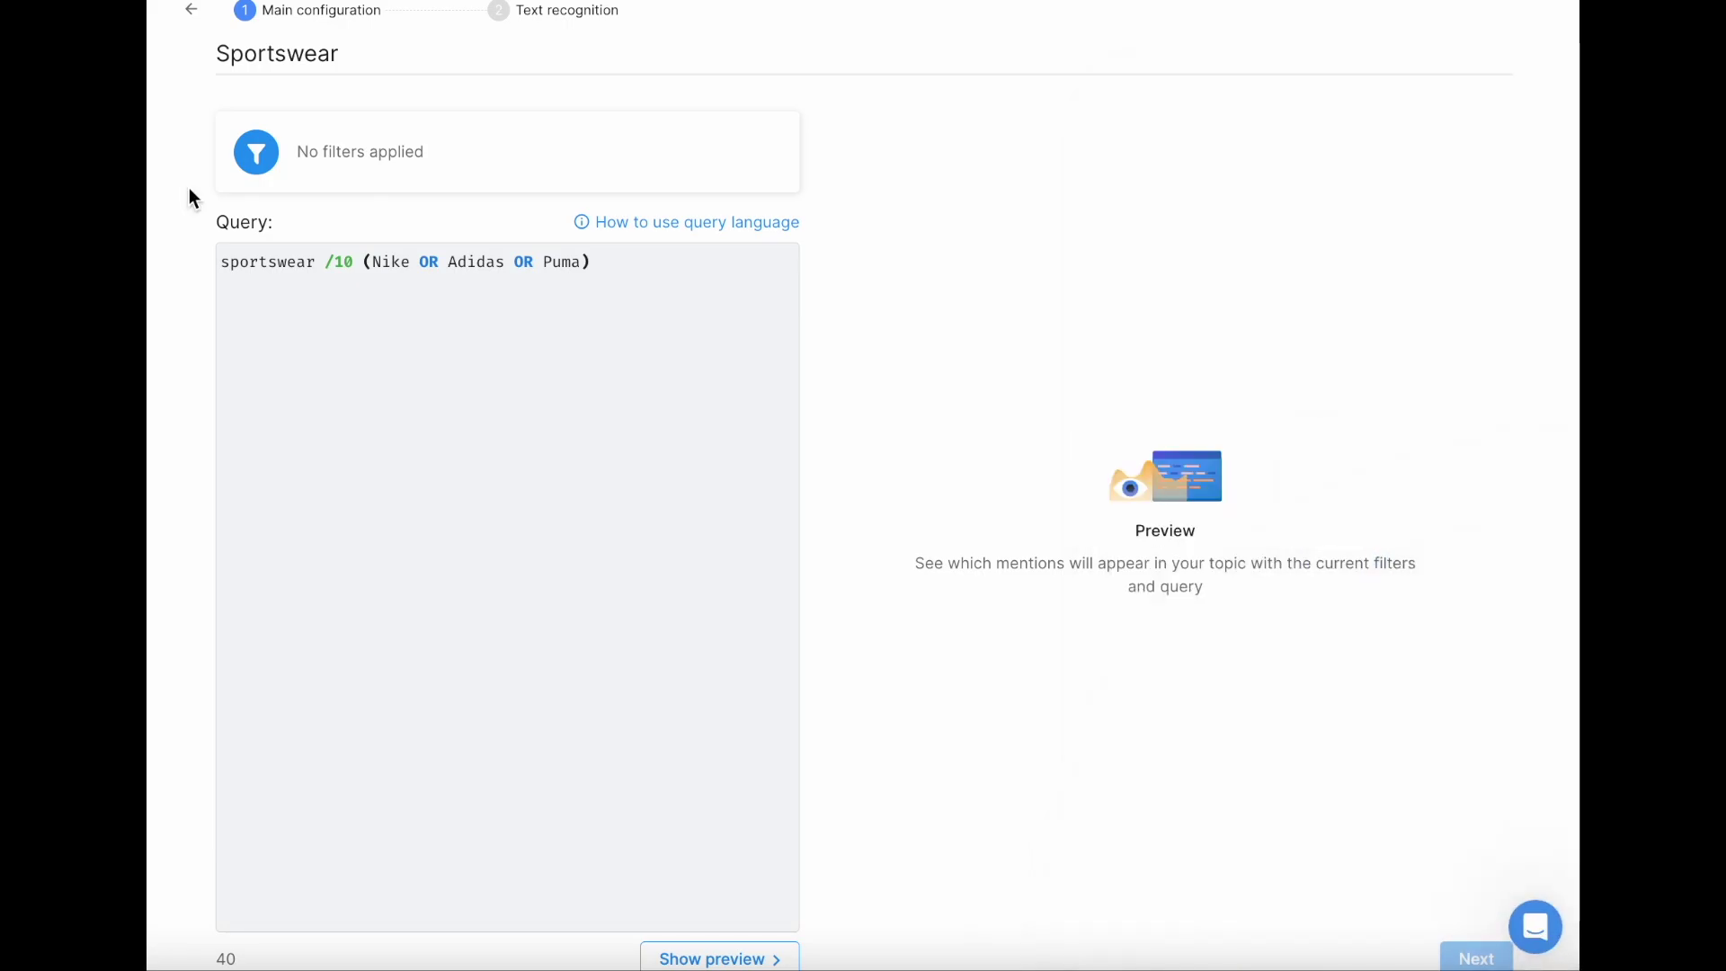
pyautogui.click(260, 153)
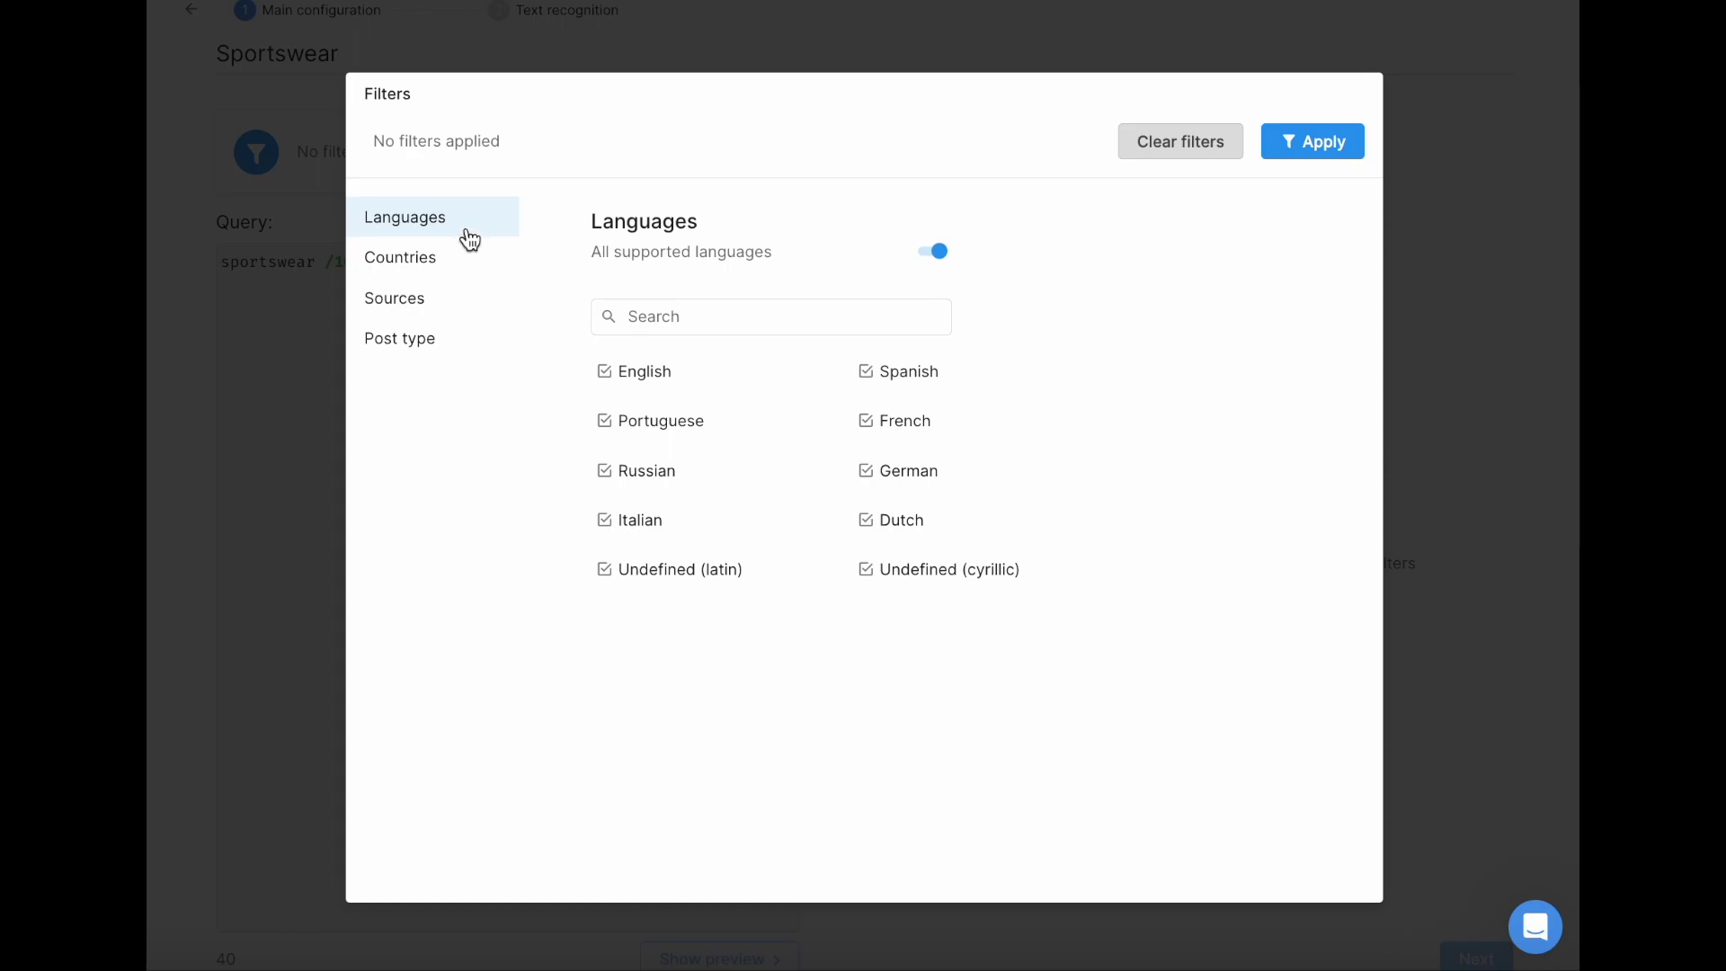
# Step: After trying English, Spanish and Portuguese, keep all supported languages and exclude Russian
pyautogui.click(604, 373)
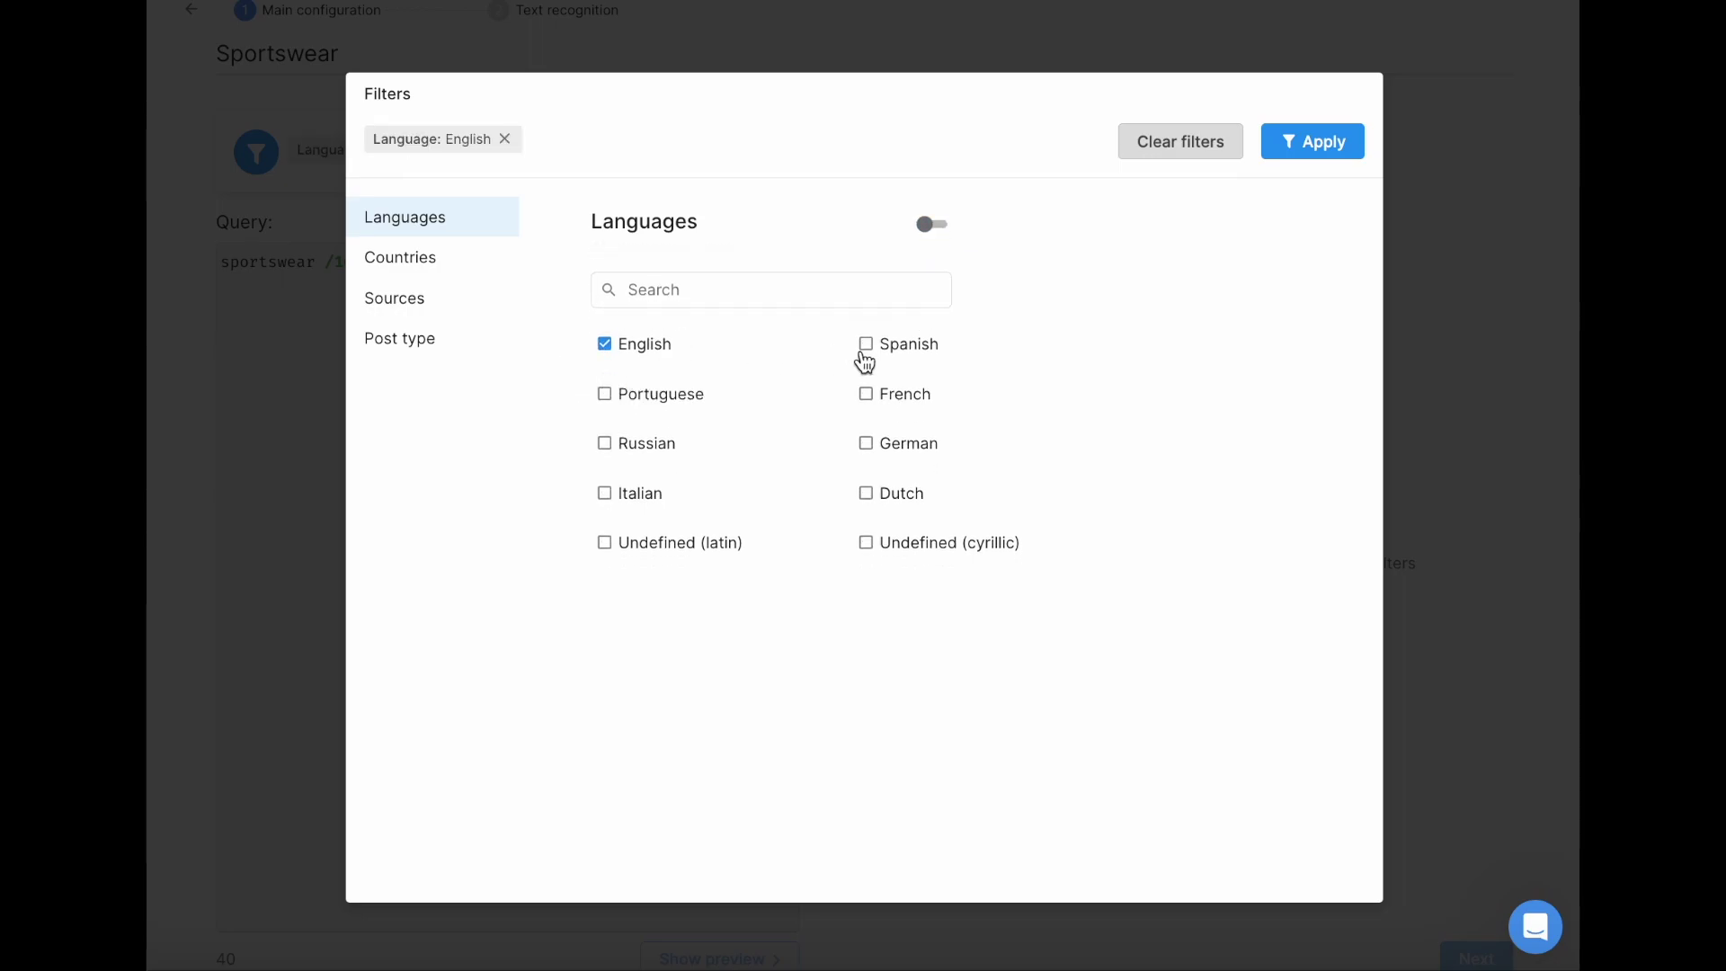
pyautogui.click(865, 360)
pyautogui.click(607, 401)
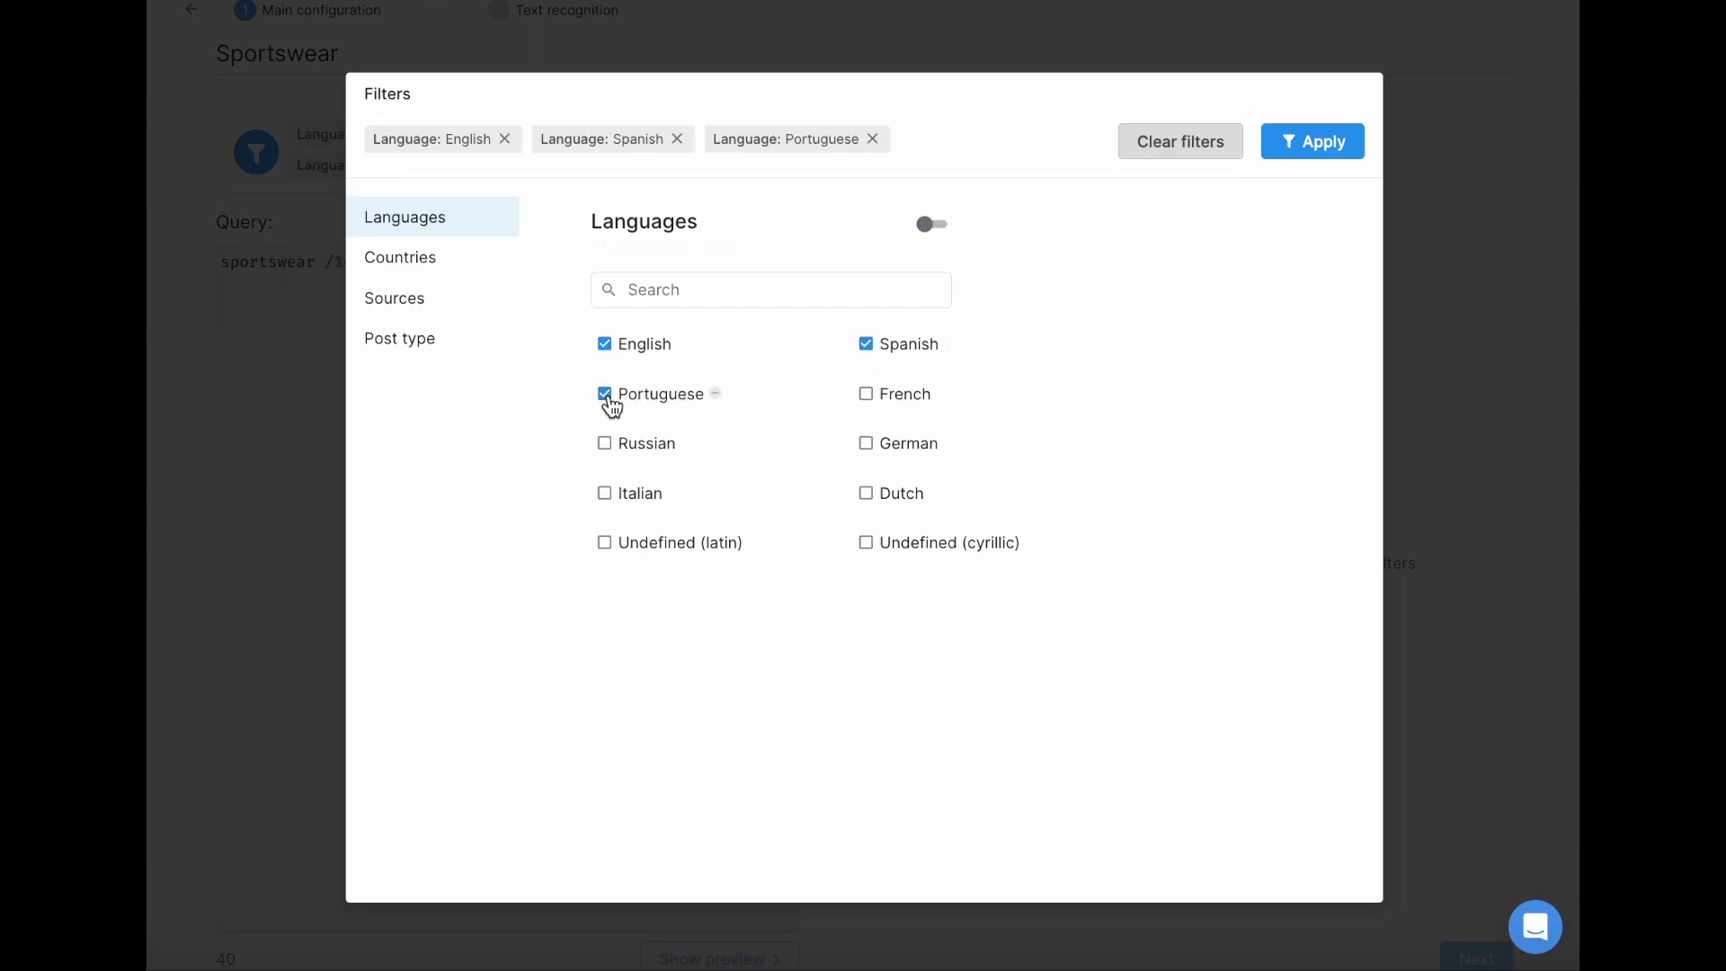
pyautogui.click(933, 224)
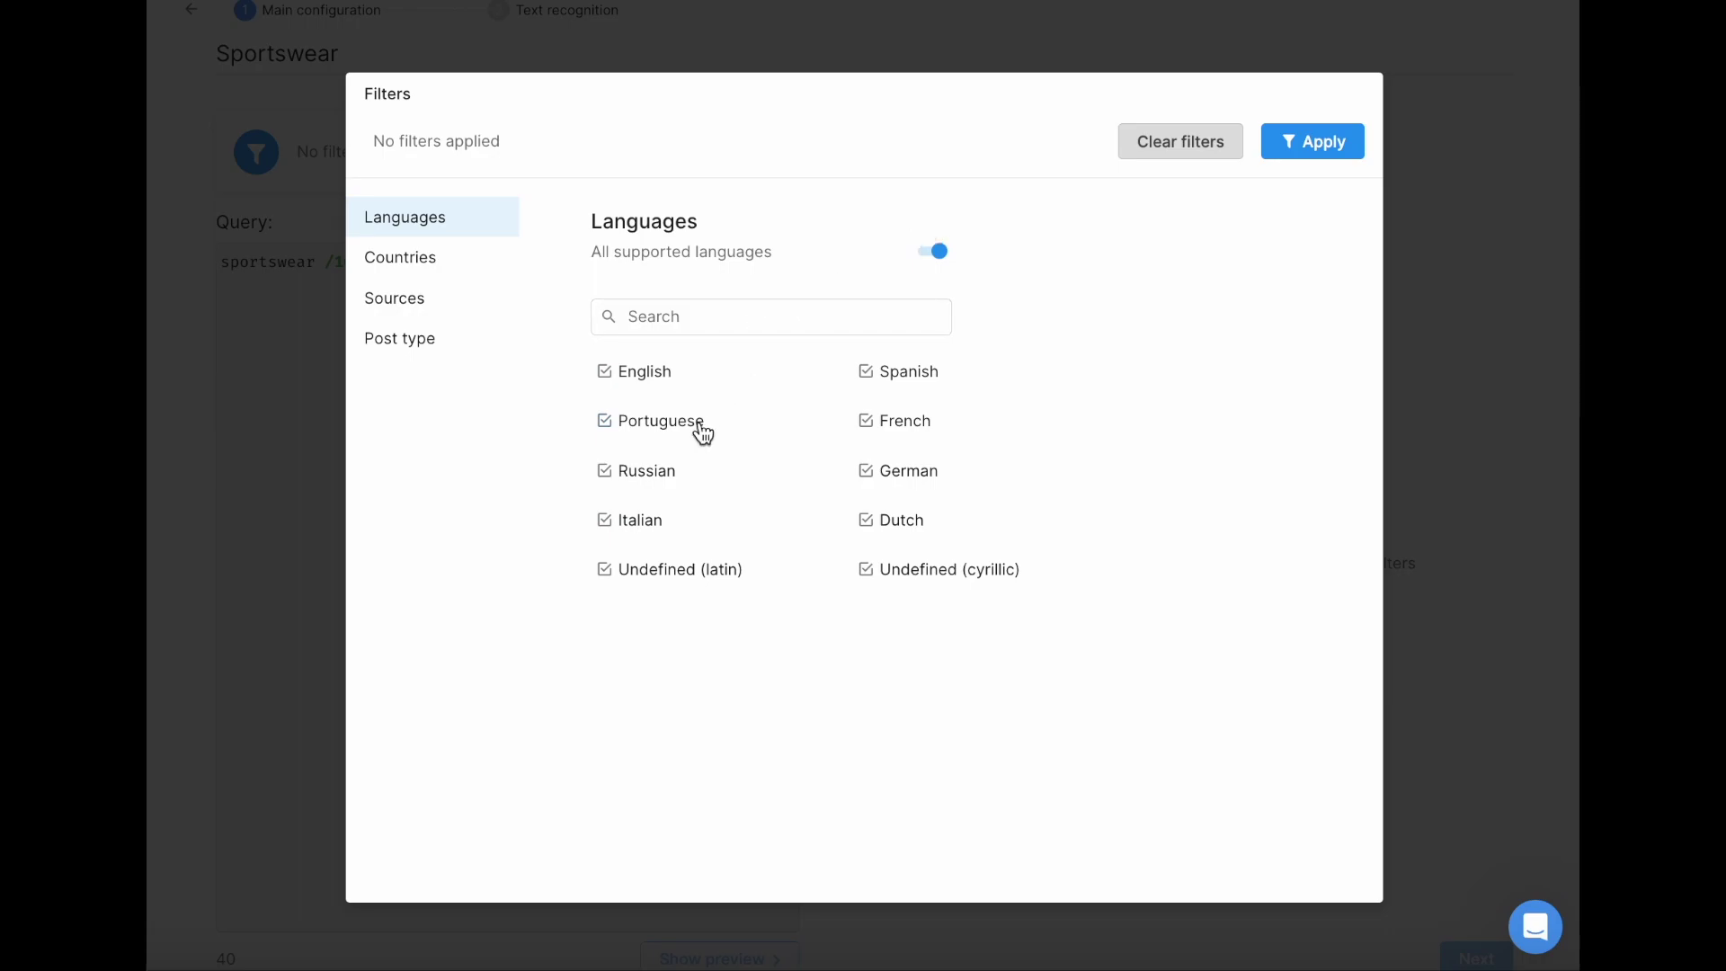
pyautogui.click(690, 473)
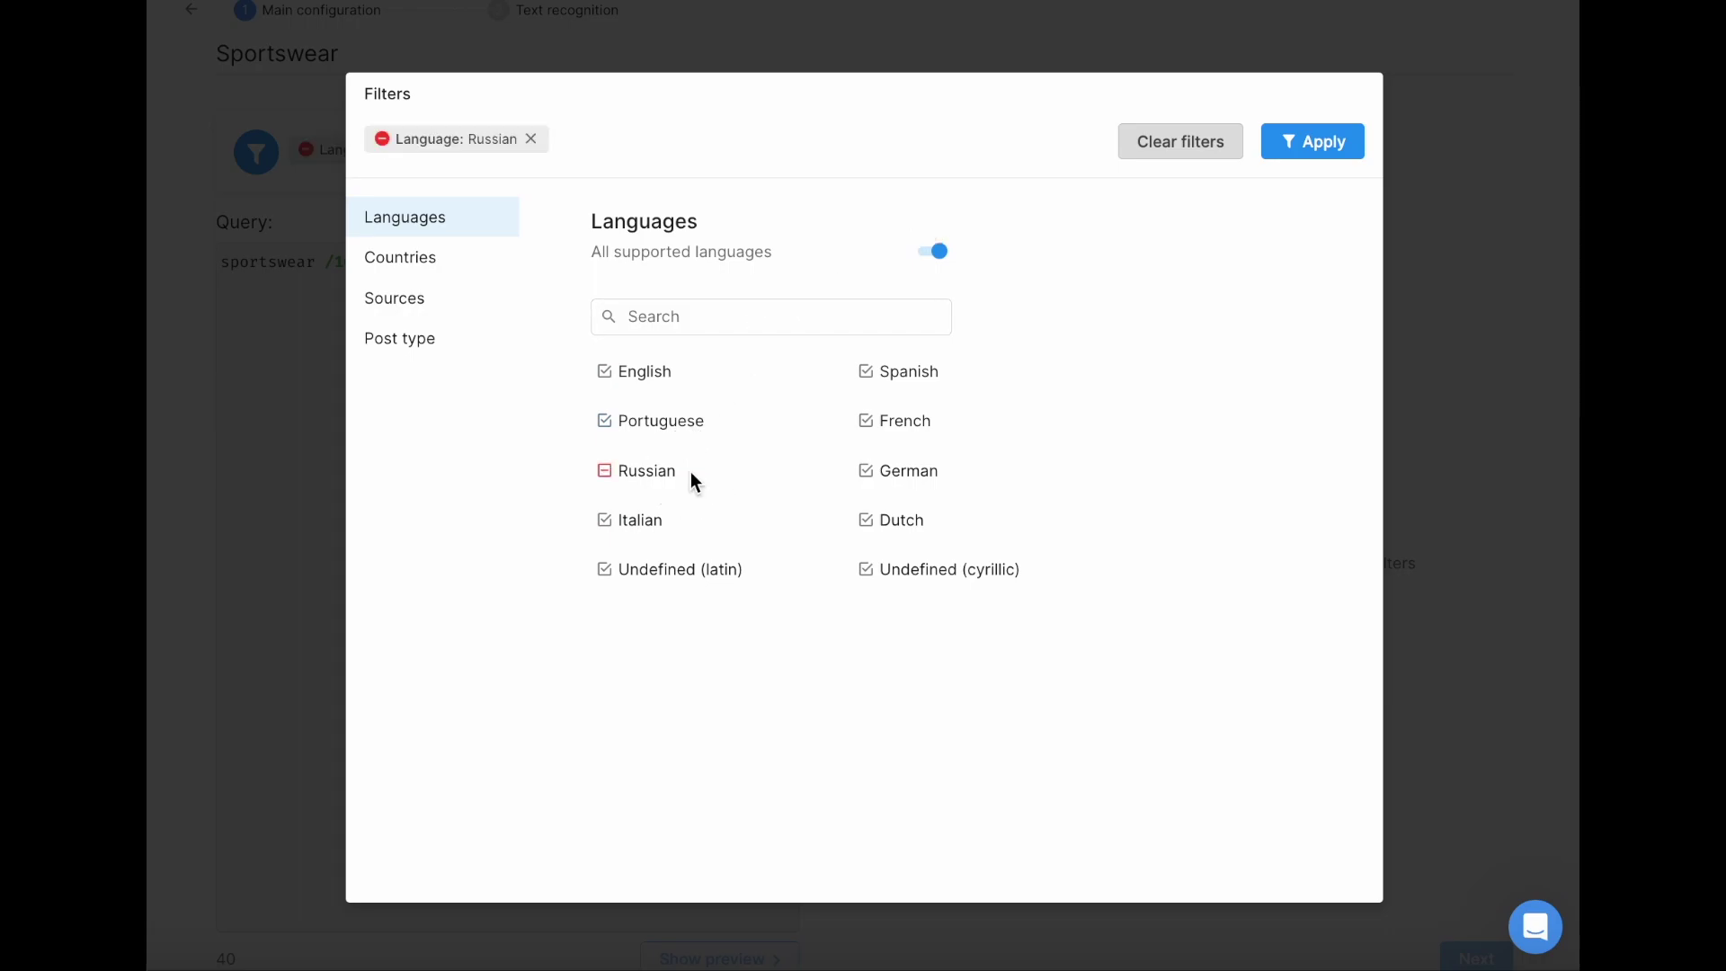
# Step: In the Countries filter, keep all supported countries enabled but mark Russia as excluded
pyautogui.click(456, 263)
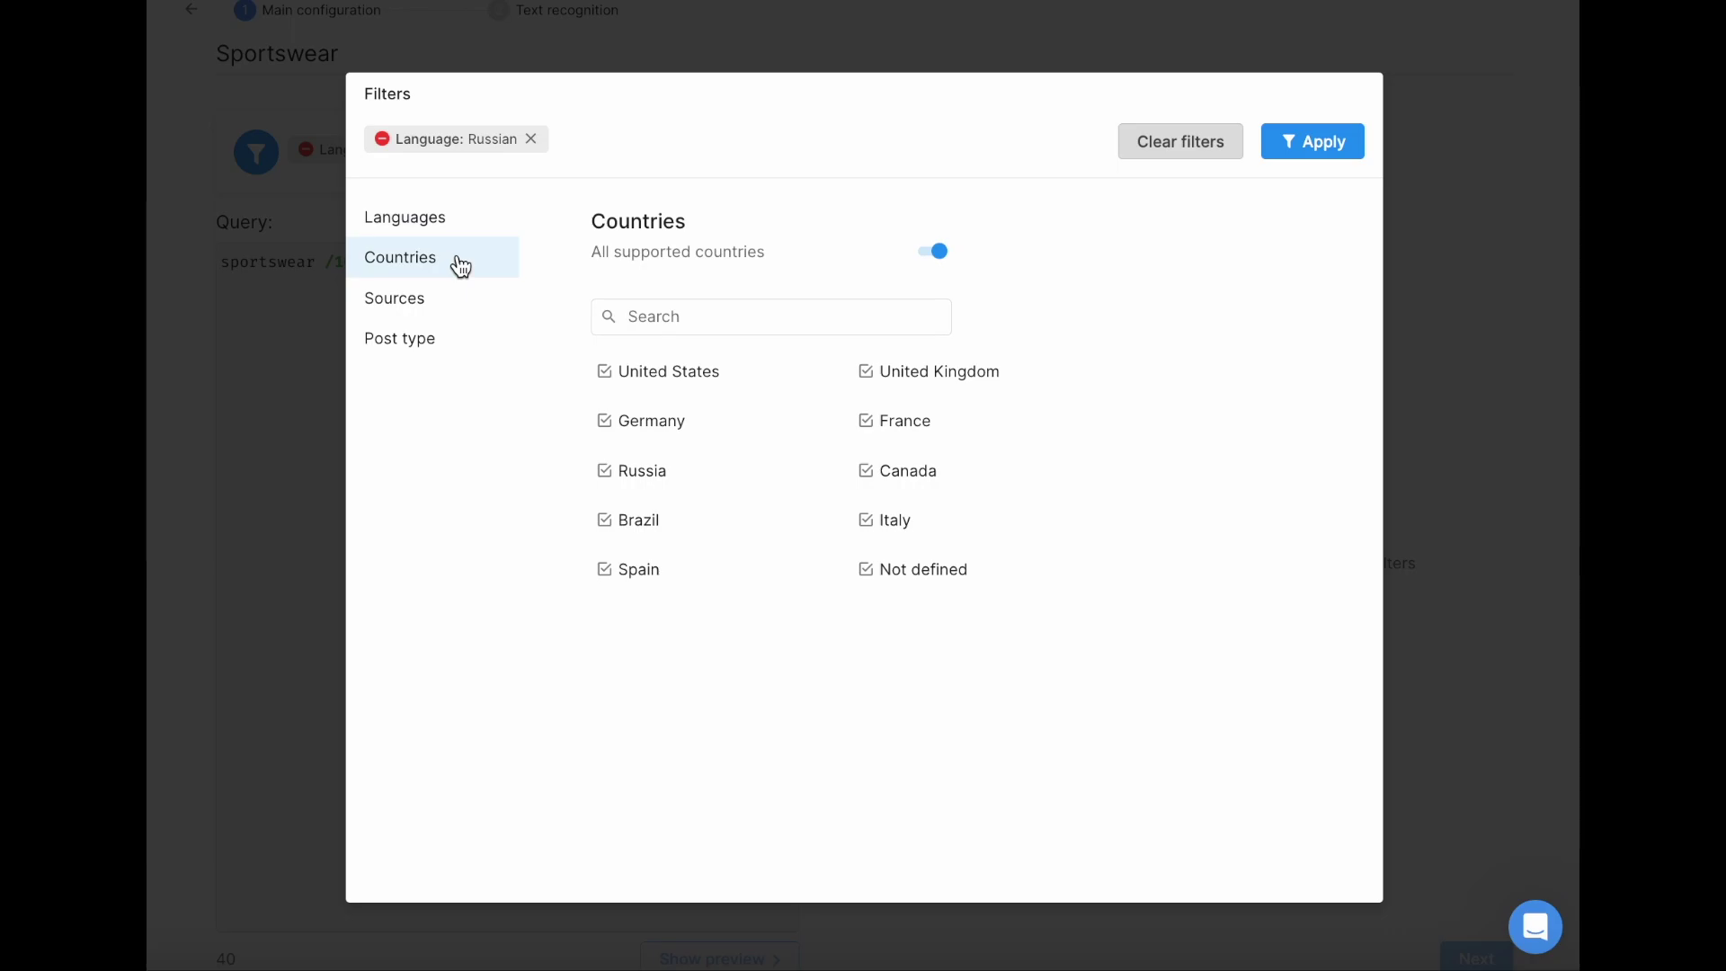
pyautogui.click(607, 373)
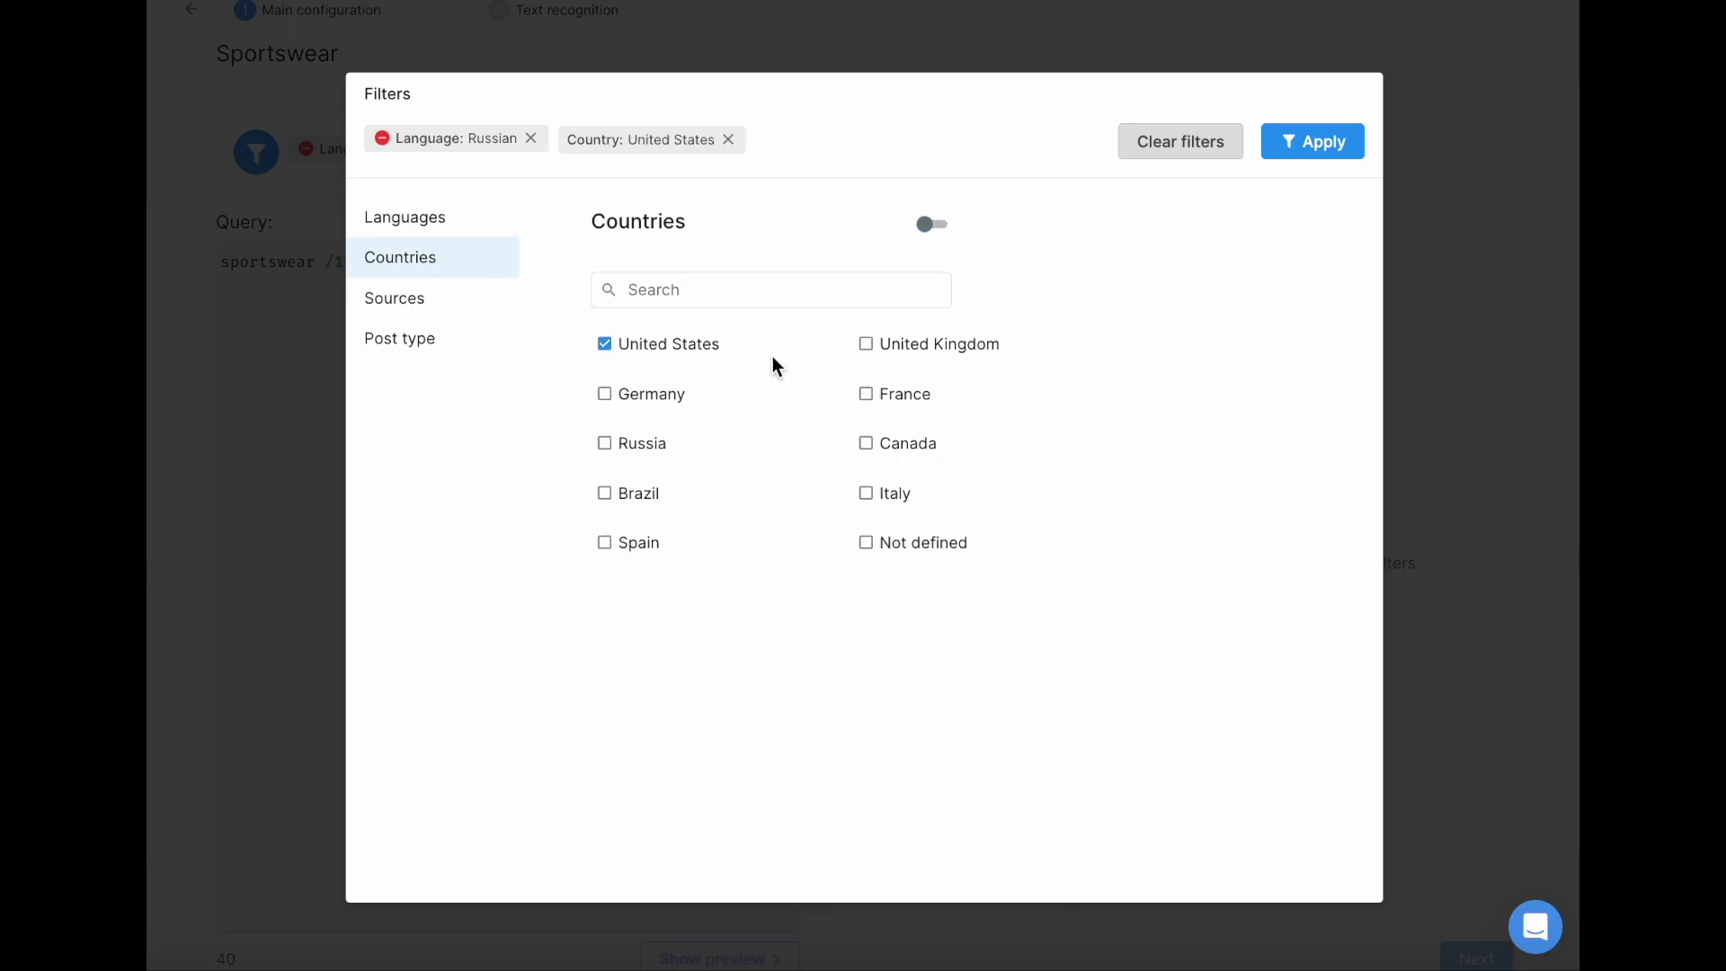
pyautogui.click(866, 351)
pyautogui.click(606, 401)
pyautogui.click(935, 226)
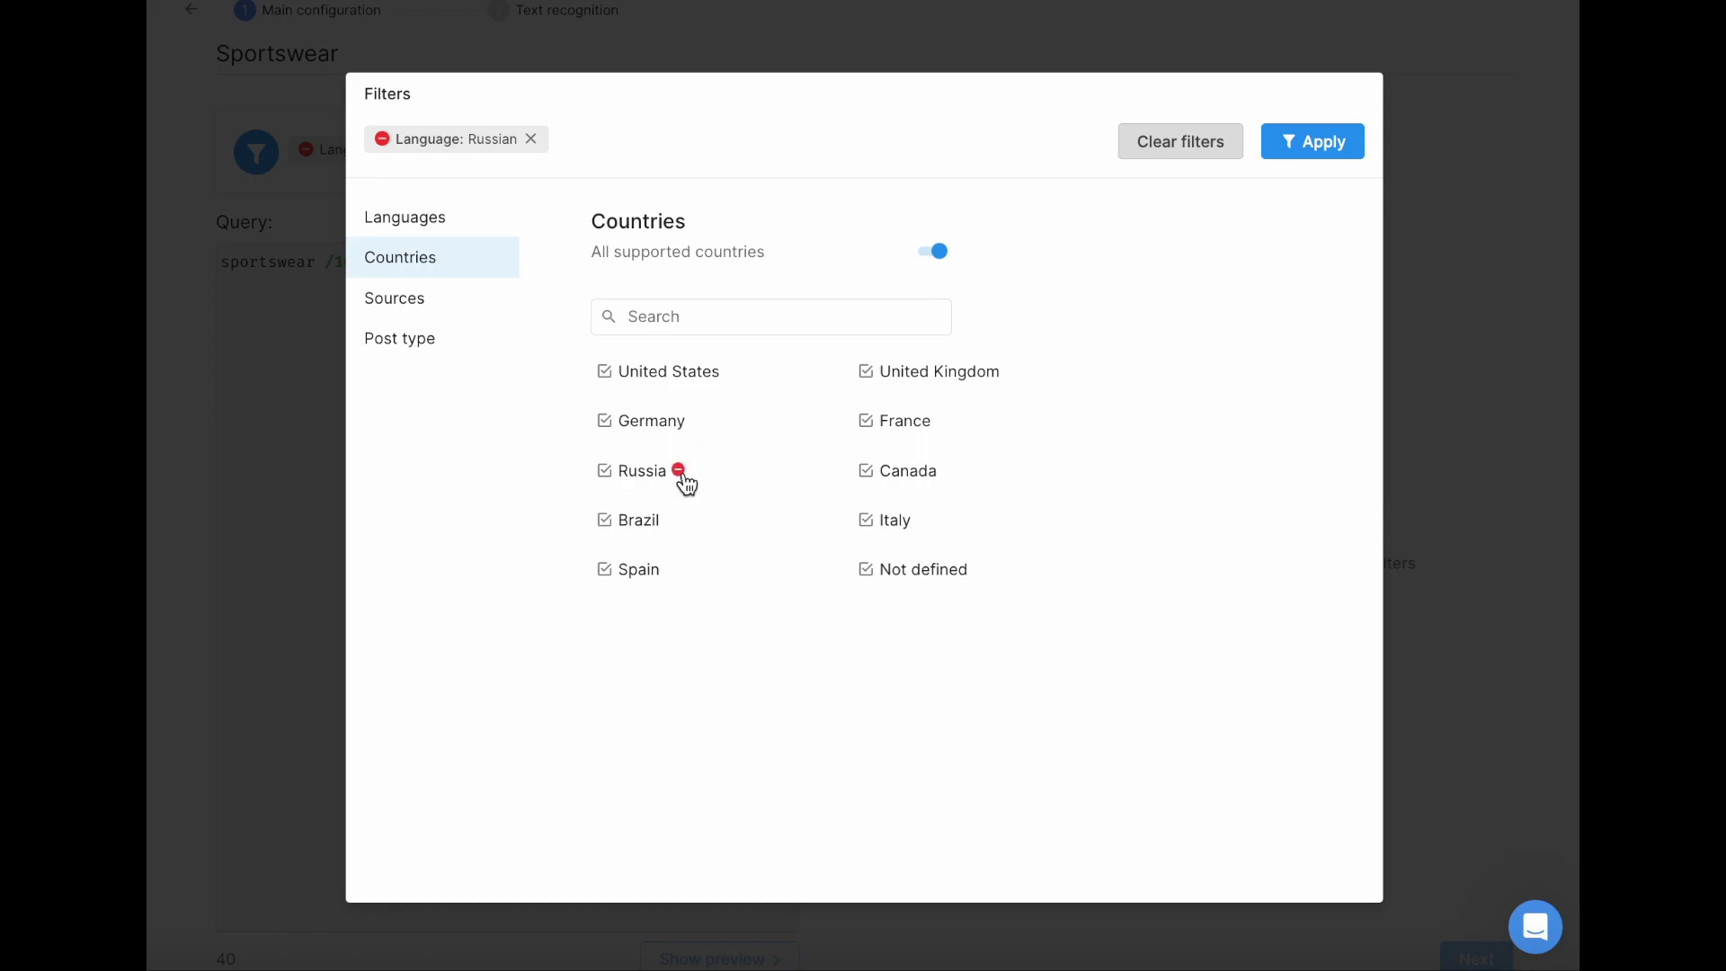
pyautogui.click(681, 471)
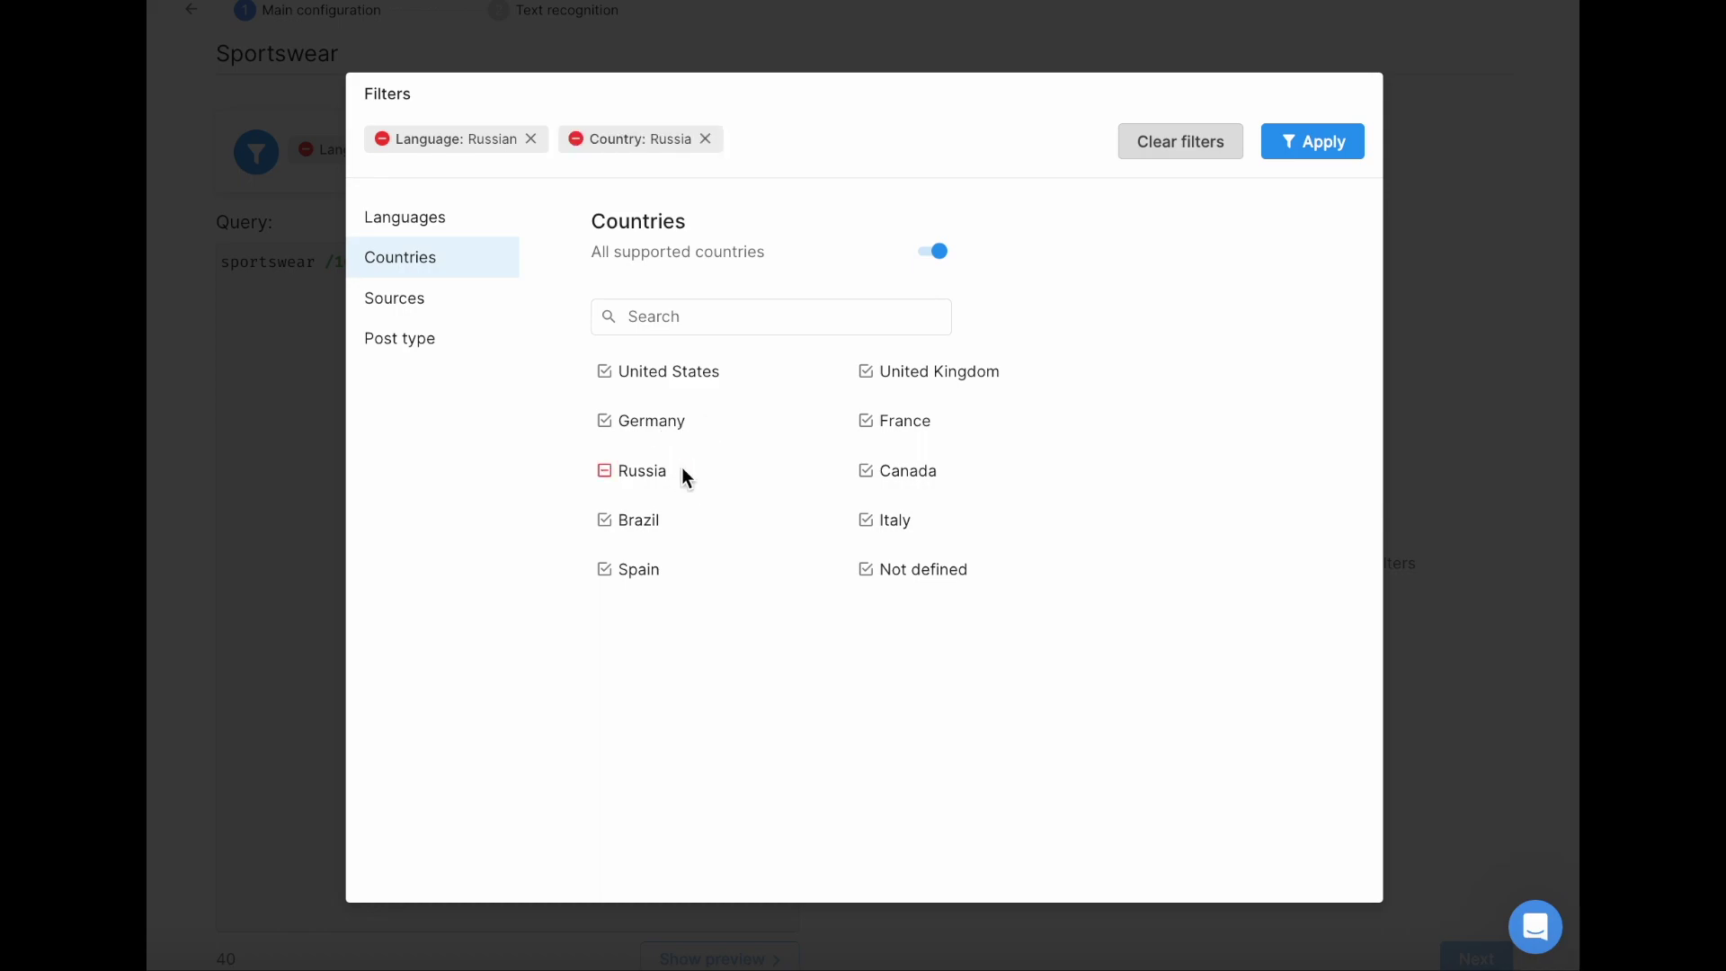
pyautogui.click(440, 311)
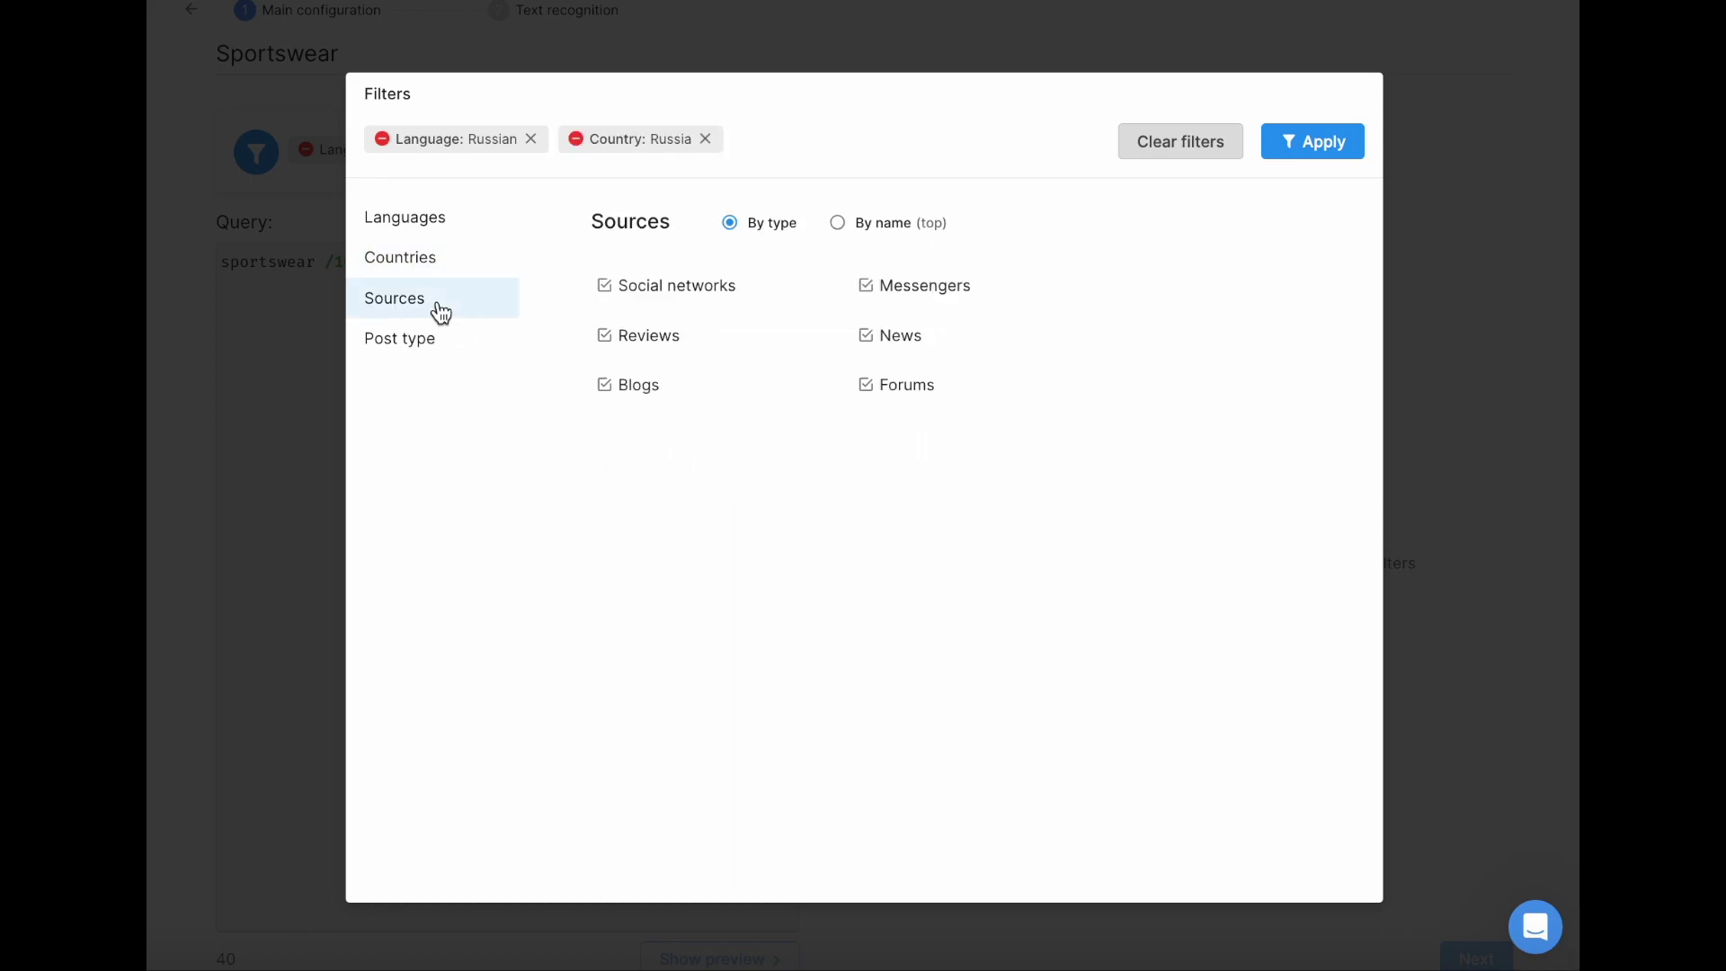
# Step: Leave Sources (by name) and Post type unchanged and apply the Russian/Russia exclusion filters
pyautogui.click(839, 224)
pyautogui.click(812, 293)
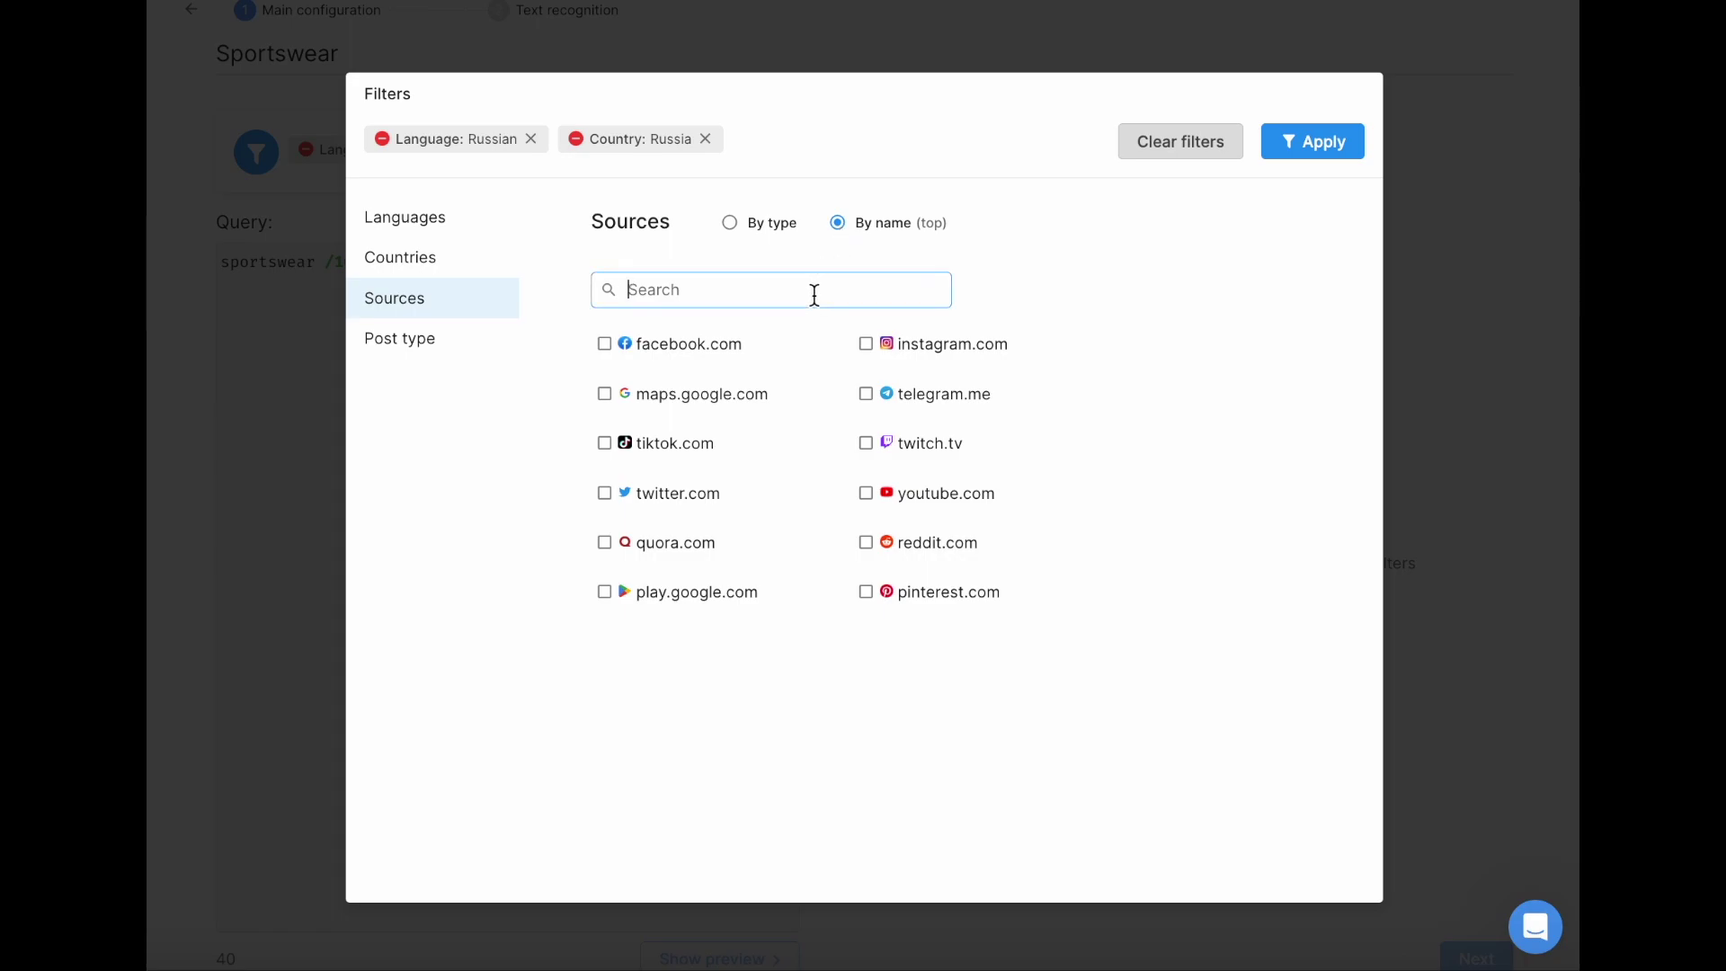
pyautogui.click(447, 341)
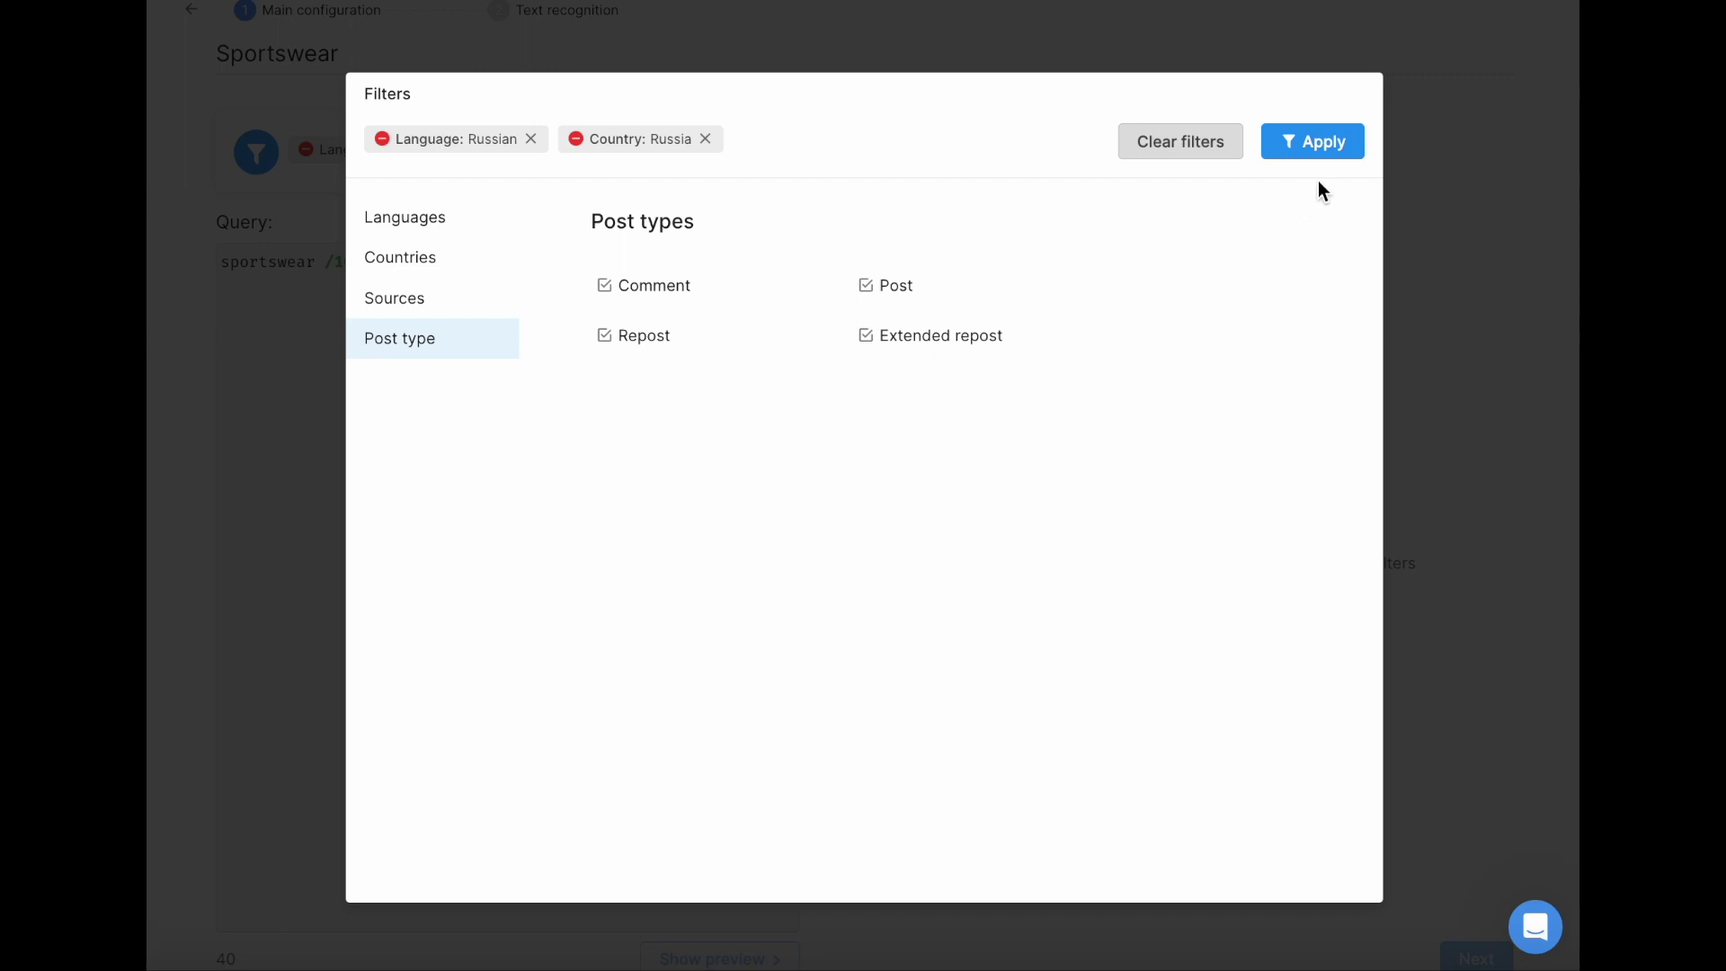
pyautogui.click(1309, 148)
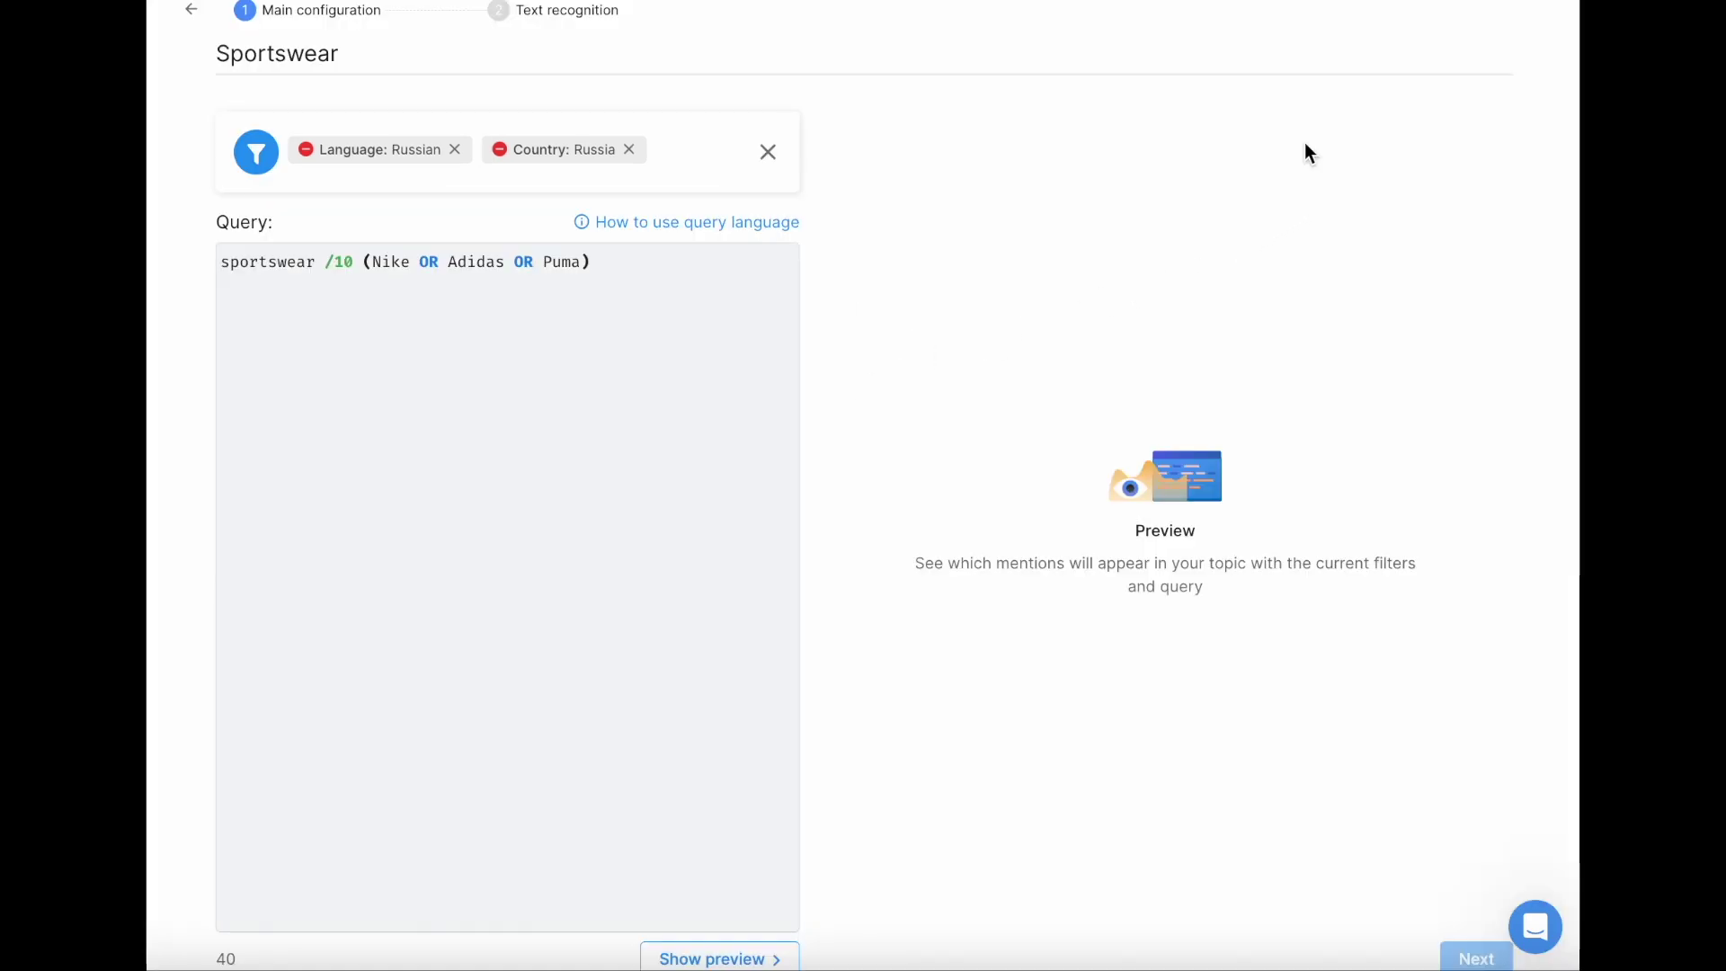
# Step: Preview the Sportswear query's results and scroll through the individual mention cards
pyautogui.click(676, 959)
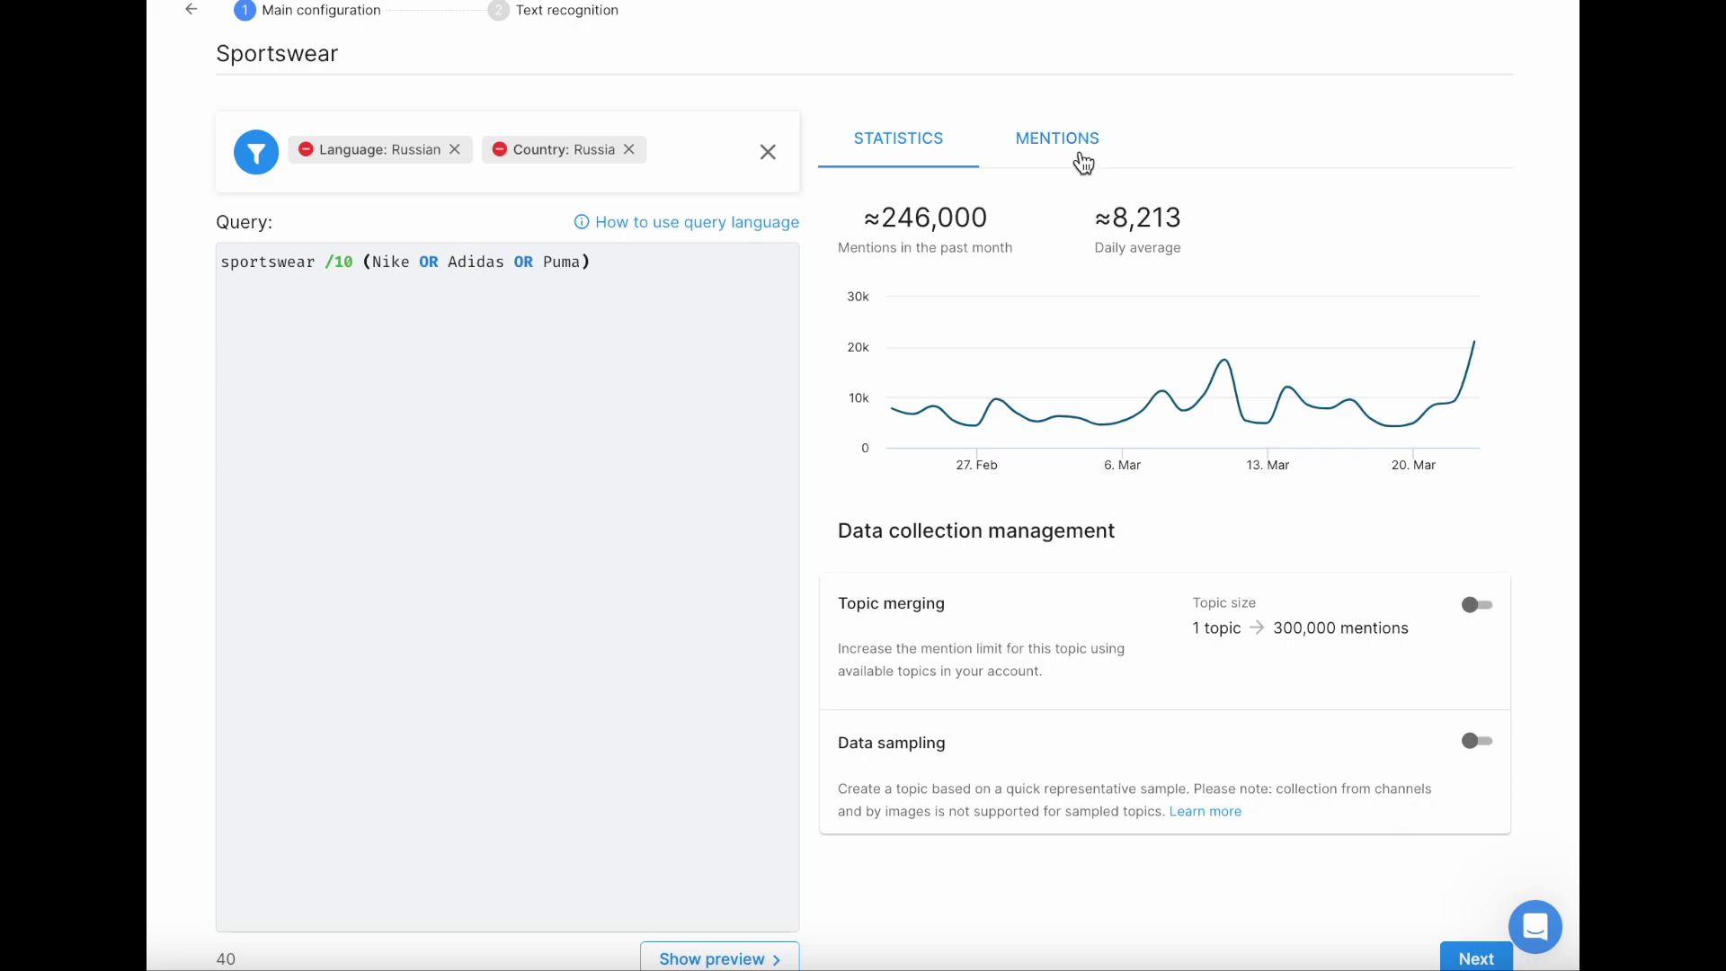
pyautogui.click(1082, 154)
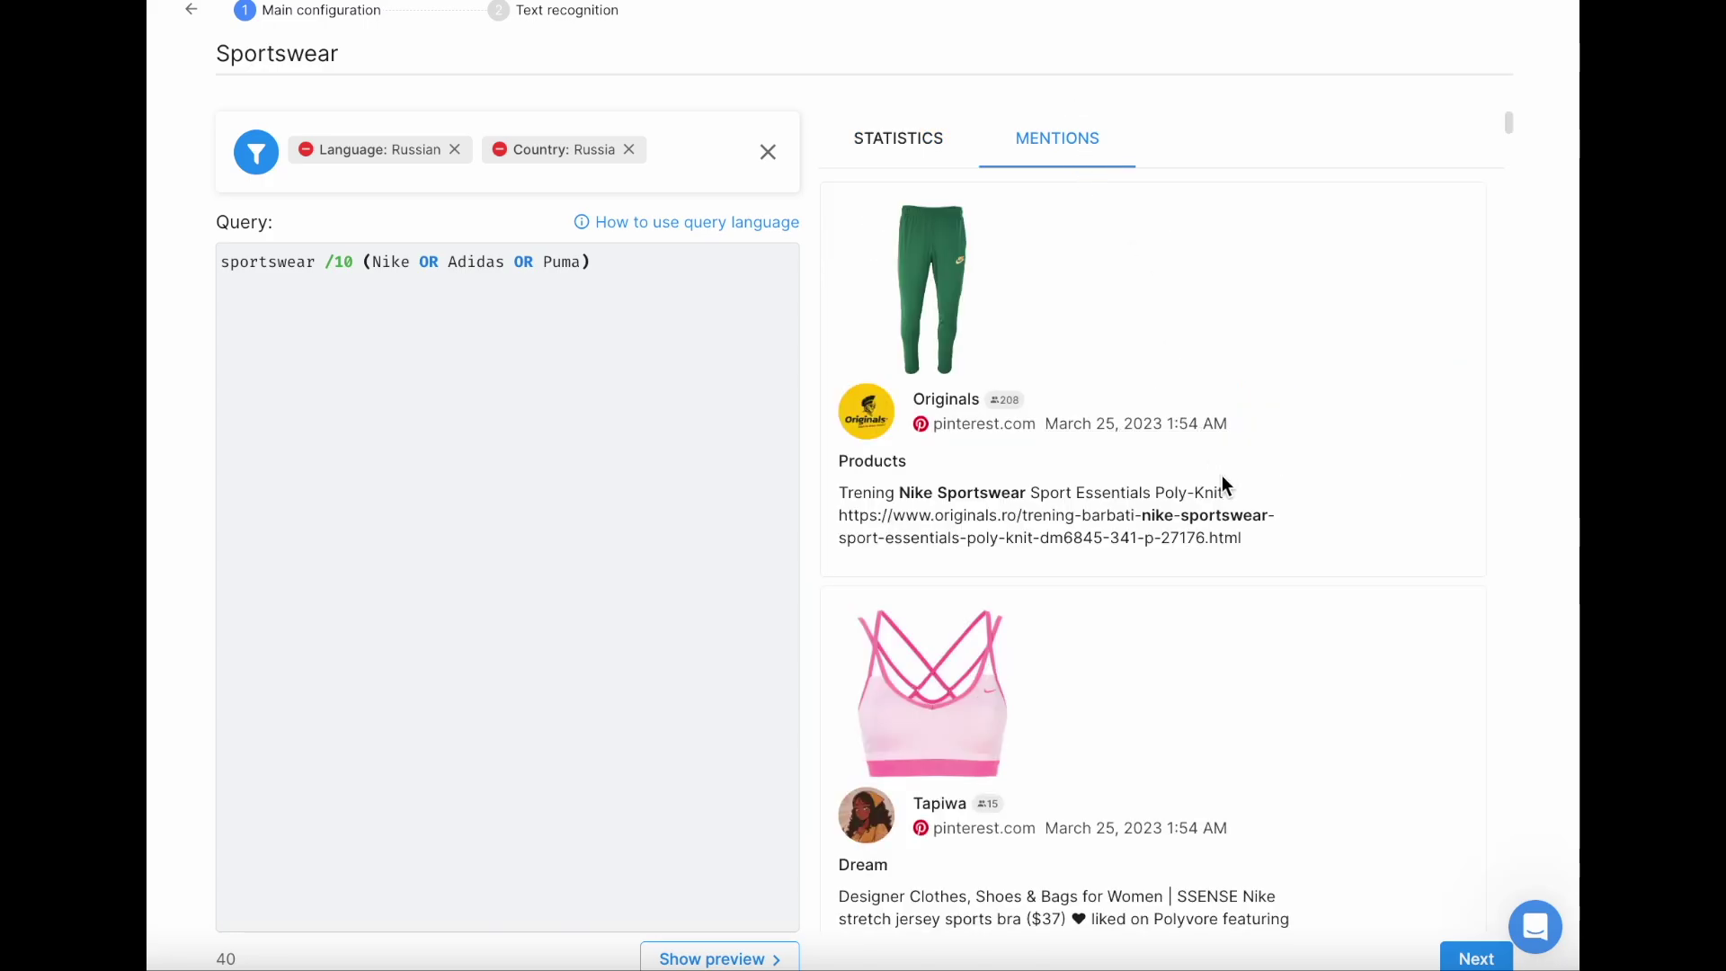
pyautogui.scroll(-3, 1223, 479)
pyautogui.scroll(-4, 1223, 479)
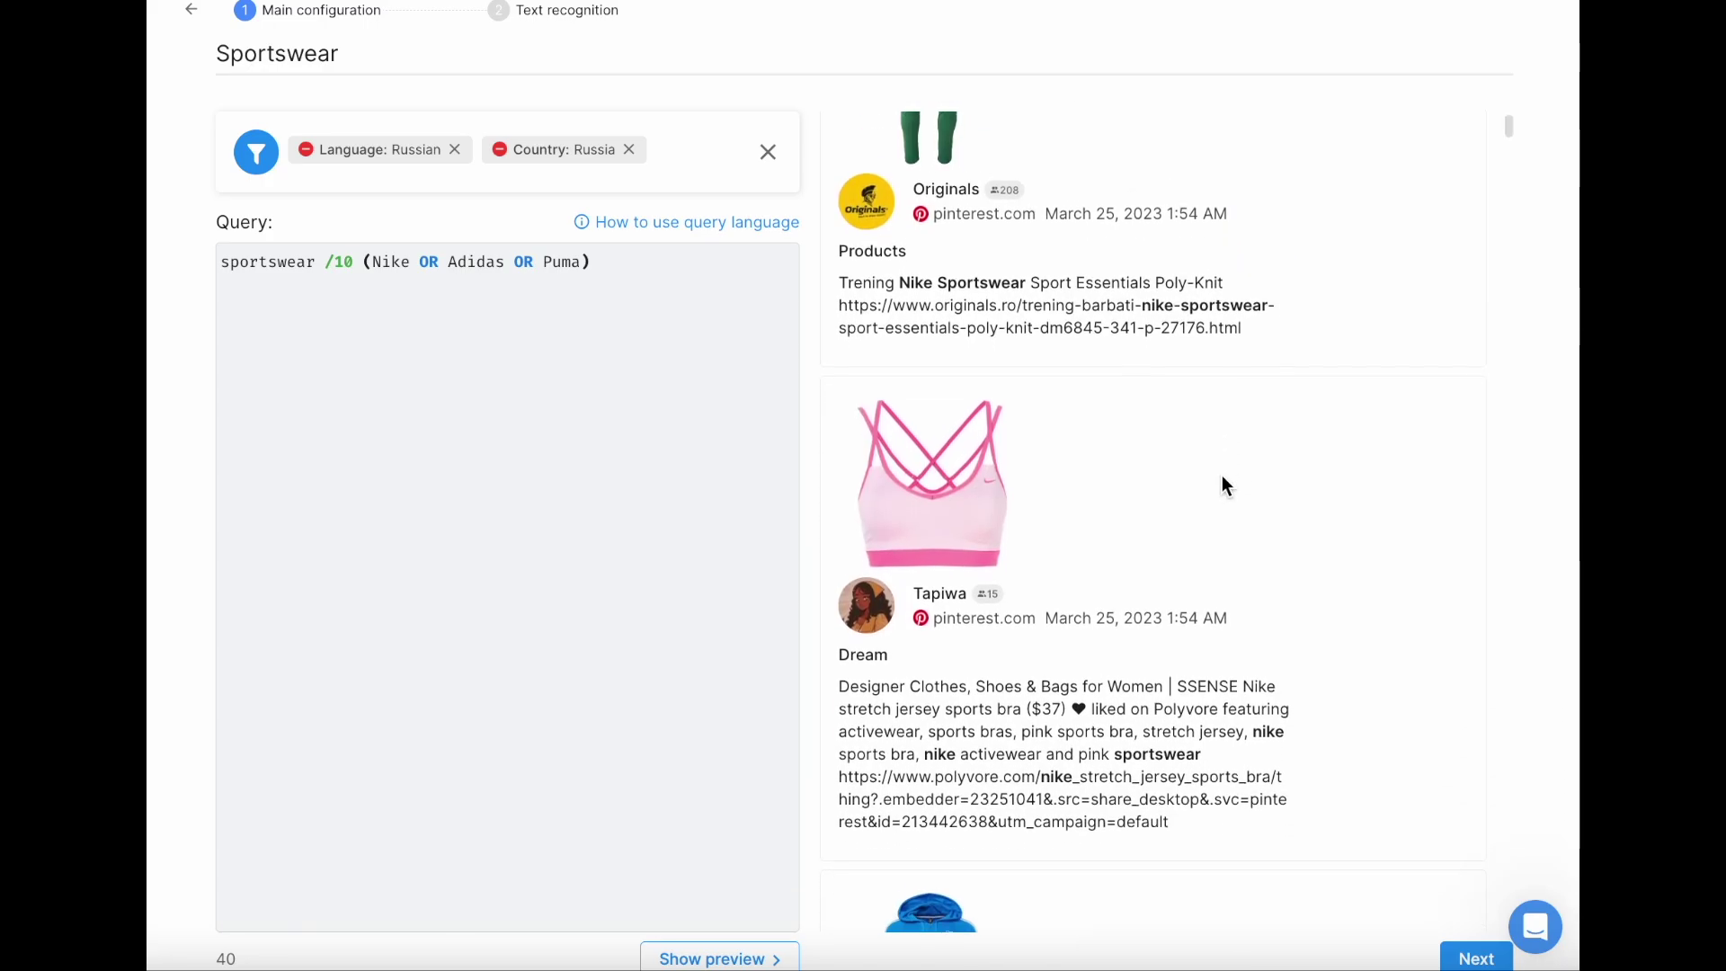
pyautogui.scroll(-3, 1223, 478)
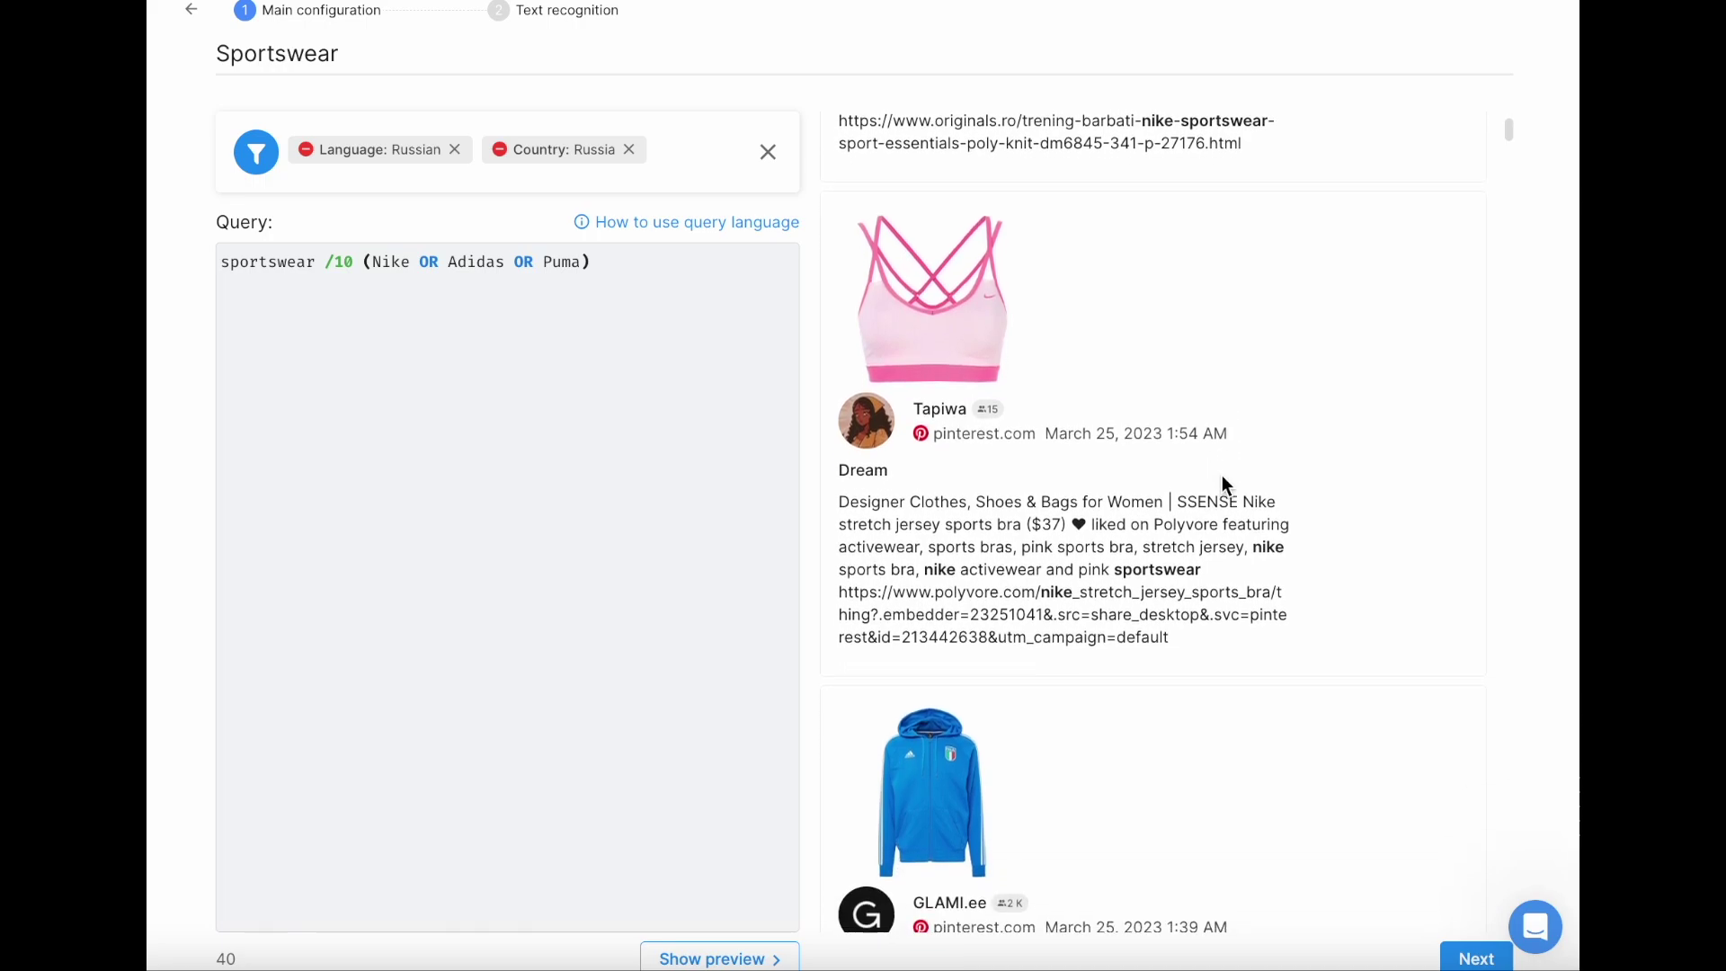
pyautogui.scroll(-2, 1222, 479)
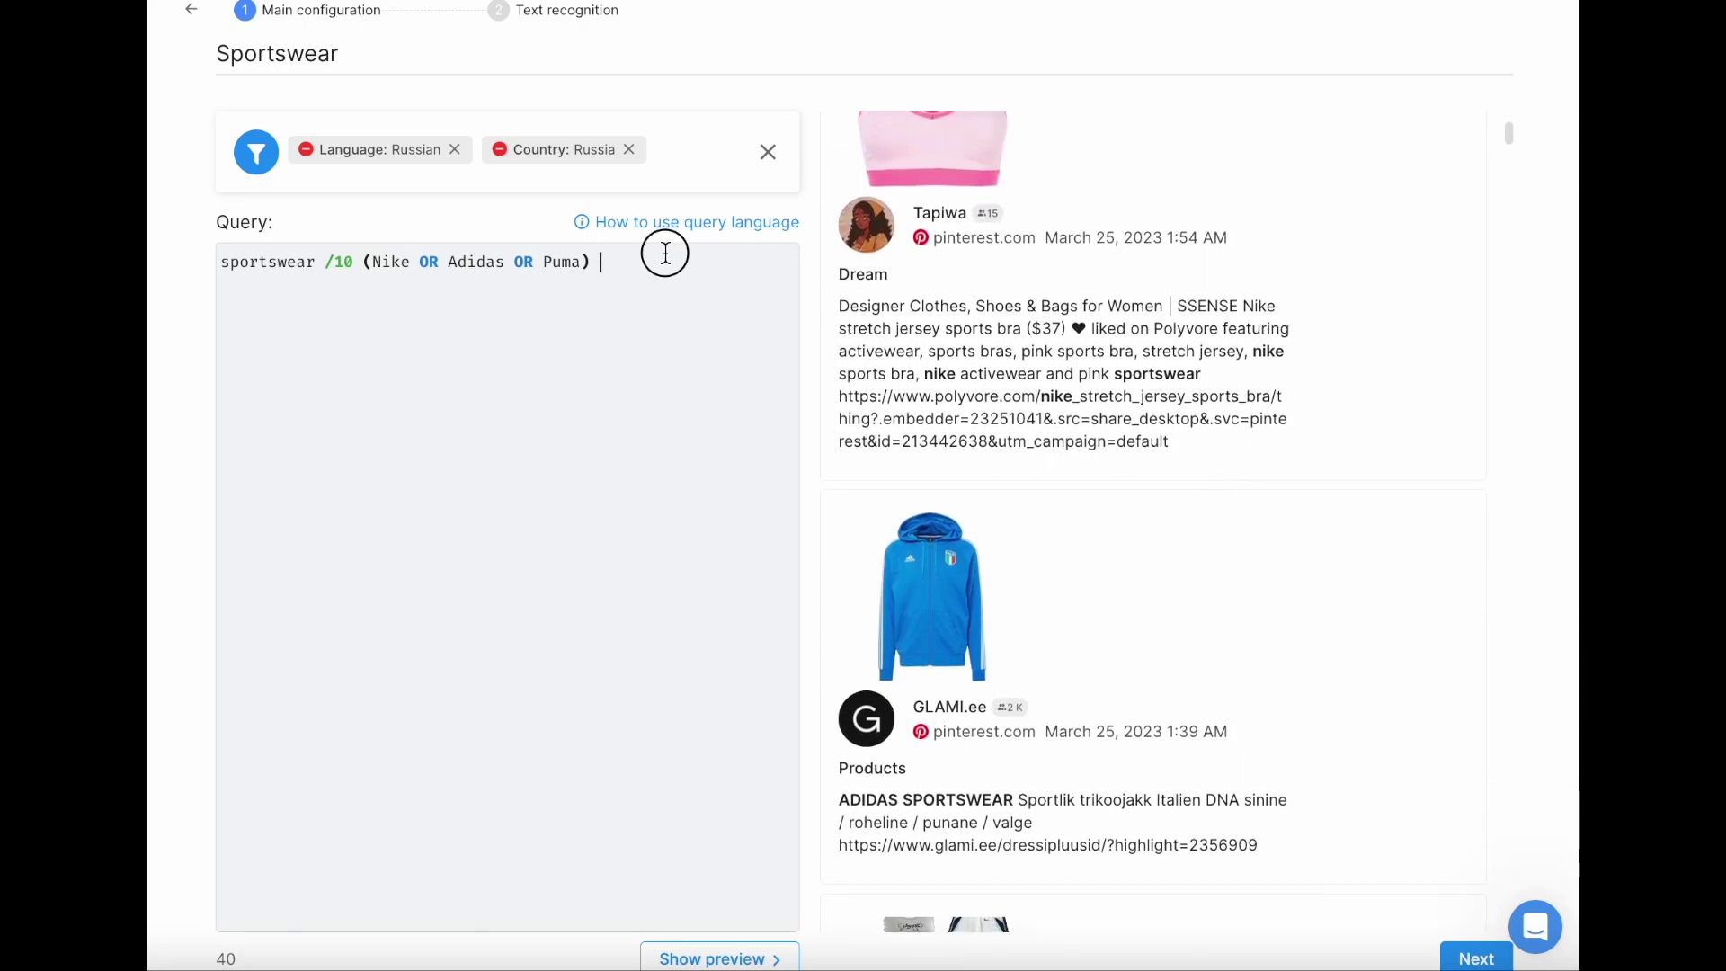
pyautogui.moveTo(662, 258); pyautogui.dragTo(500, 258)
pyautogui.click(531, 352)
# Step: Exclude pinterest.com under Sources by name and apply the filter
pyautogui.click(666, 160)
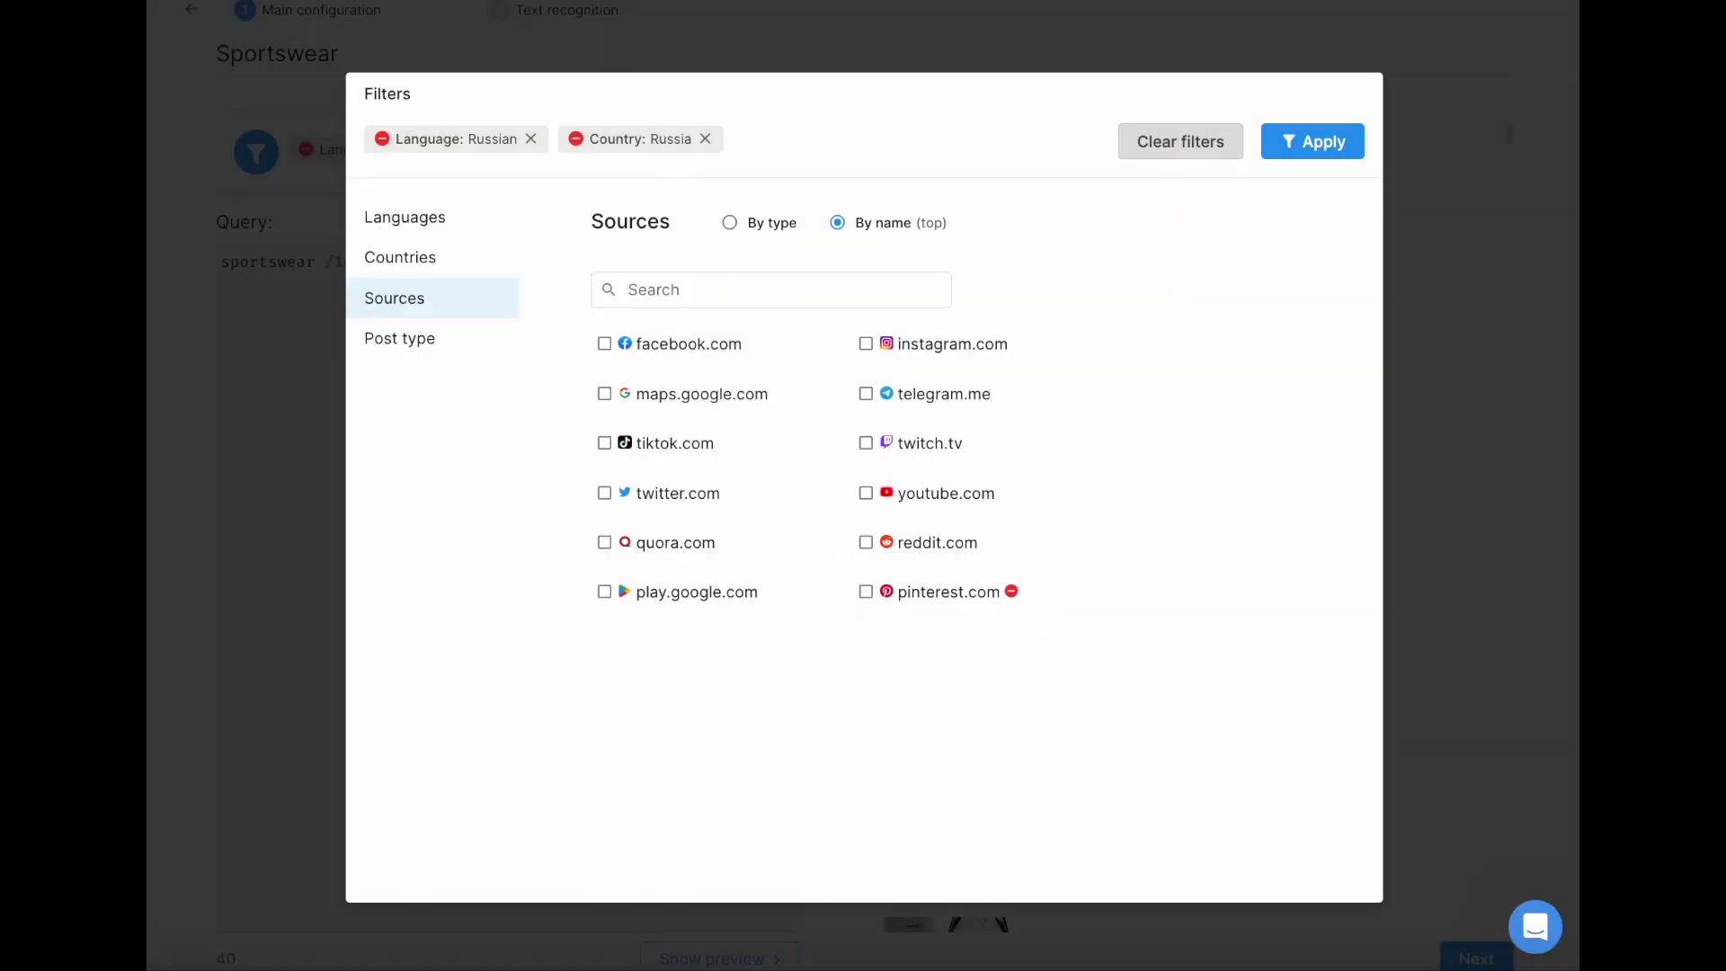
pyautogui.click(1014, 592)
pyautogui.click(1313, 140)
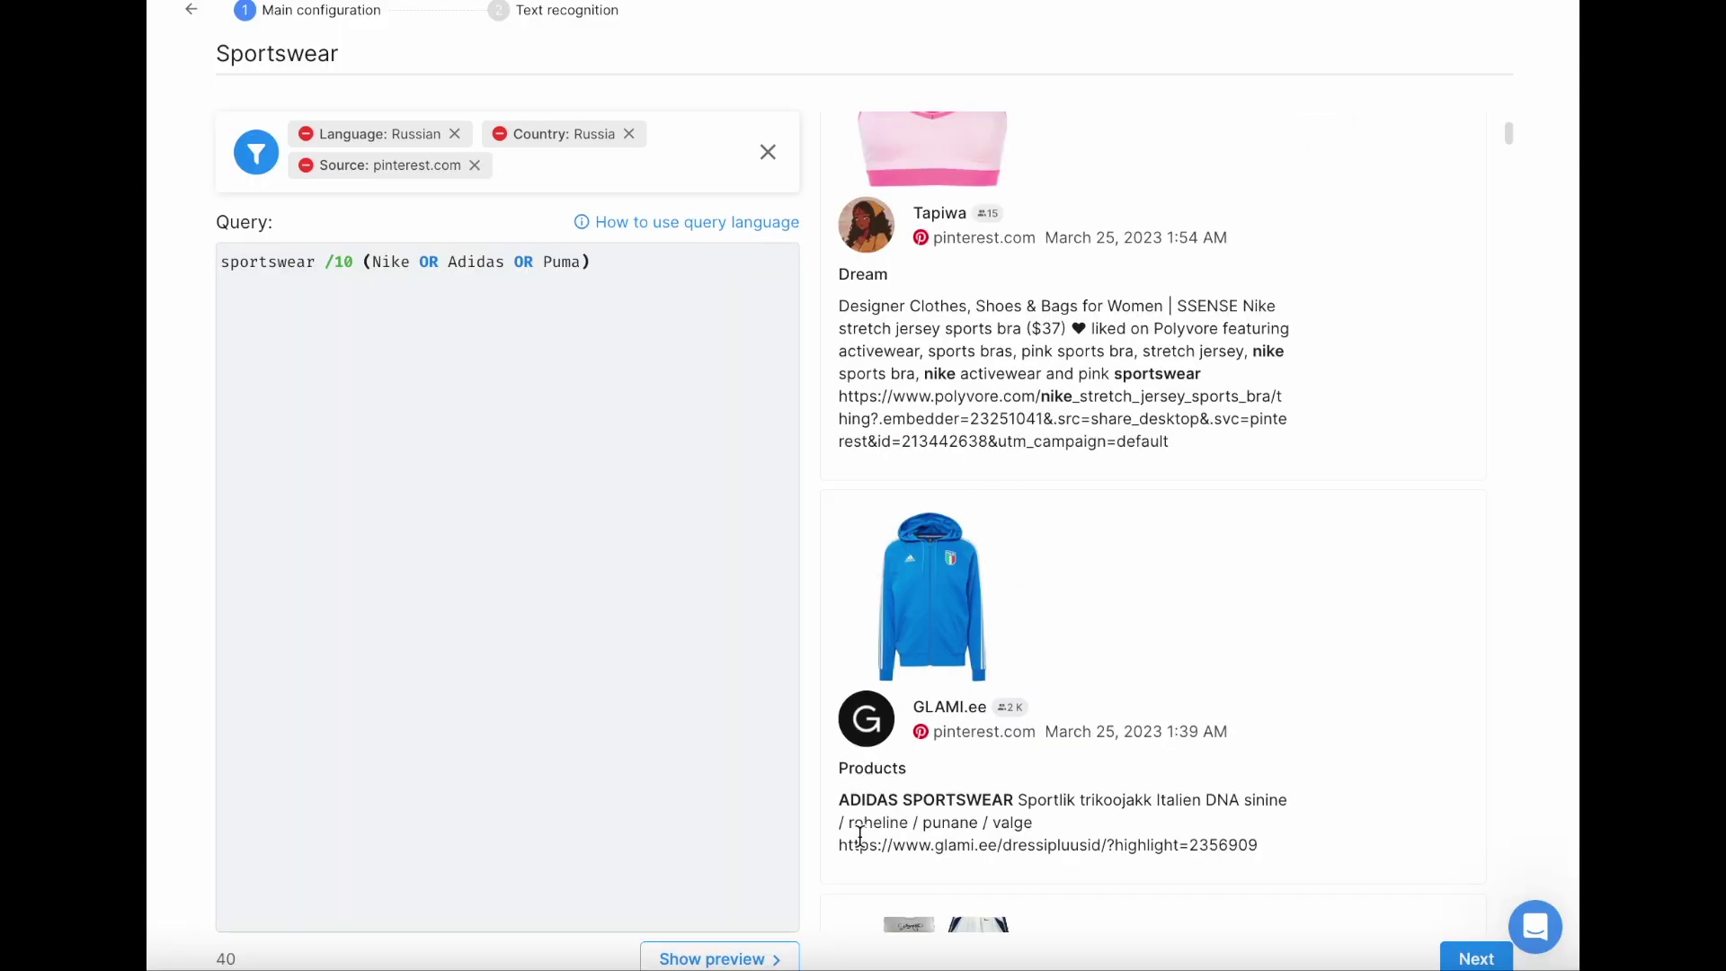
# Step: Refresh the mentions preview and scroll through the updated results
pyautogui.click(778, 951)
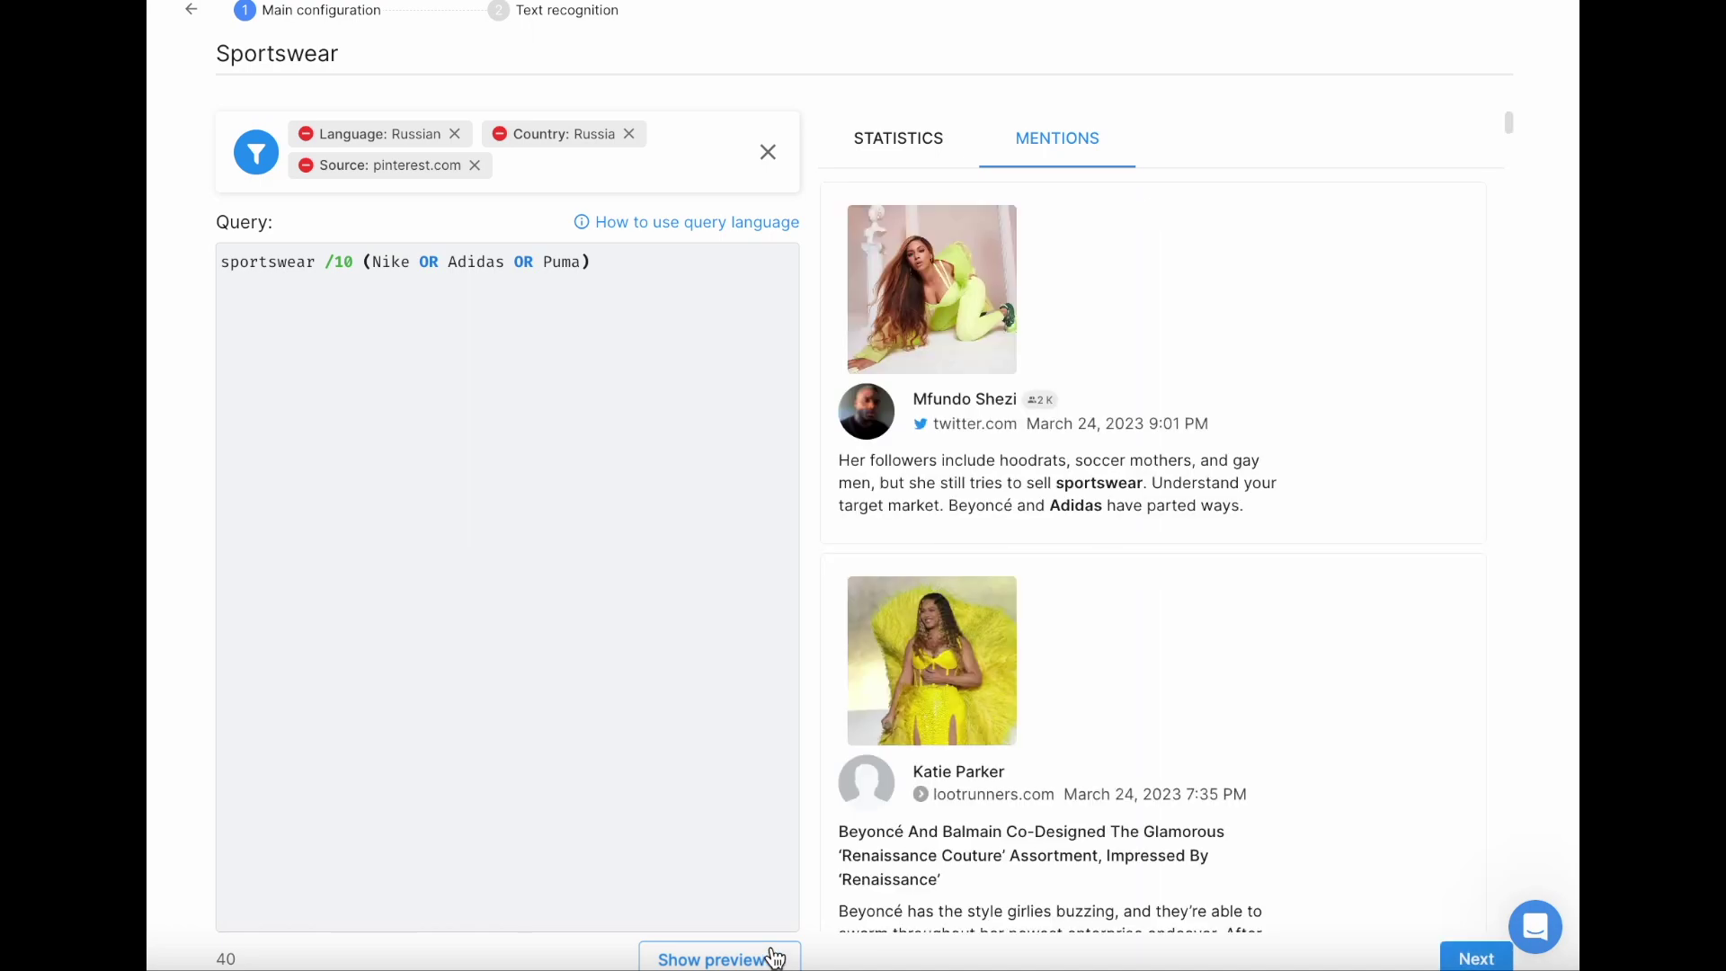
pyautogui.scroll(-2, 1152, 573)
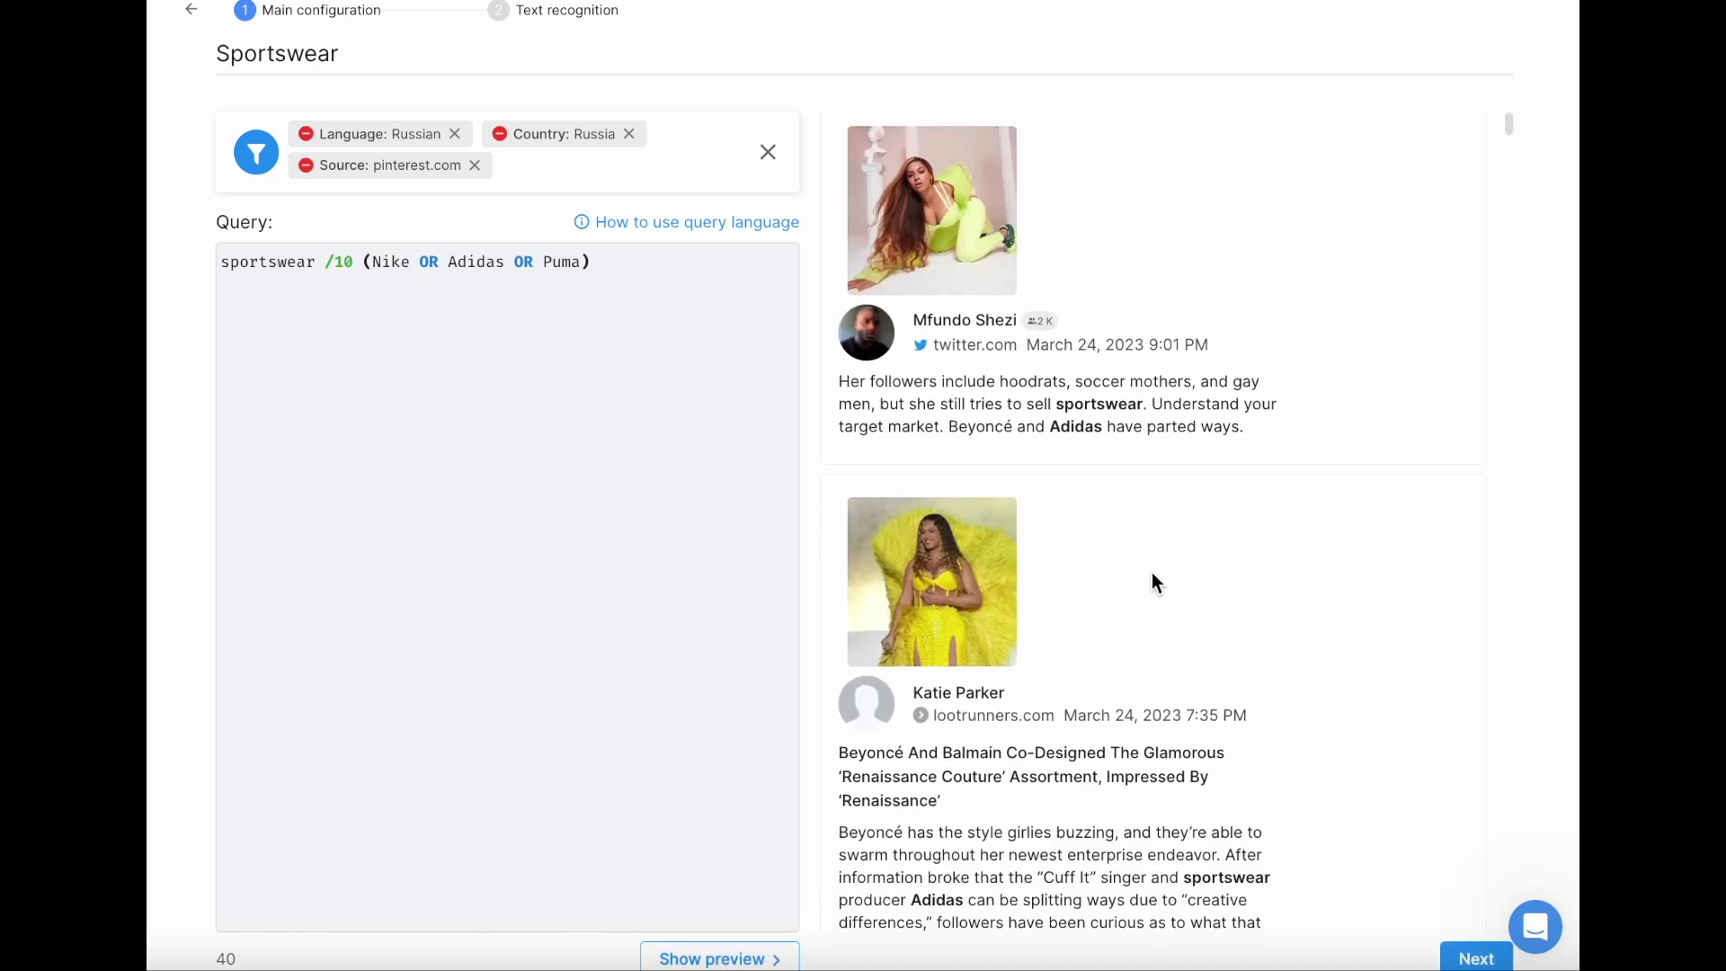
pyautogui.scroll(-3, 1154, 575)
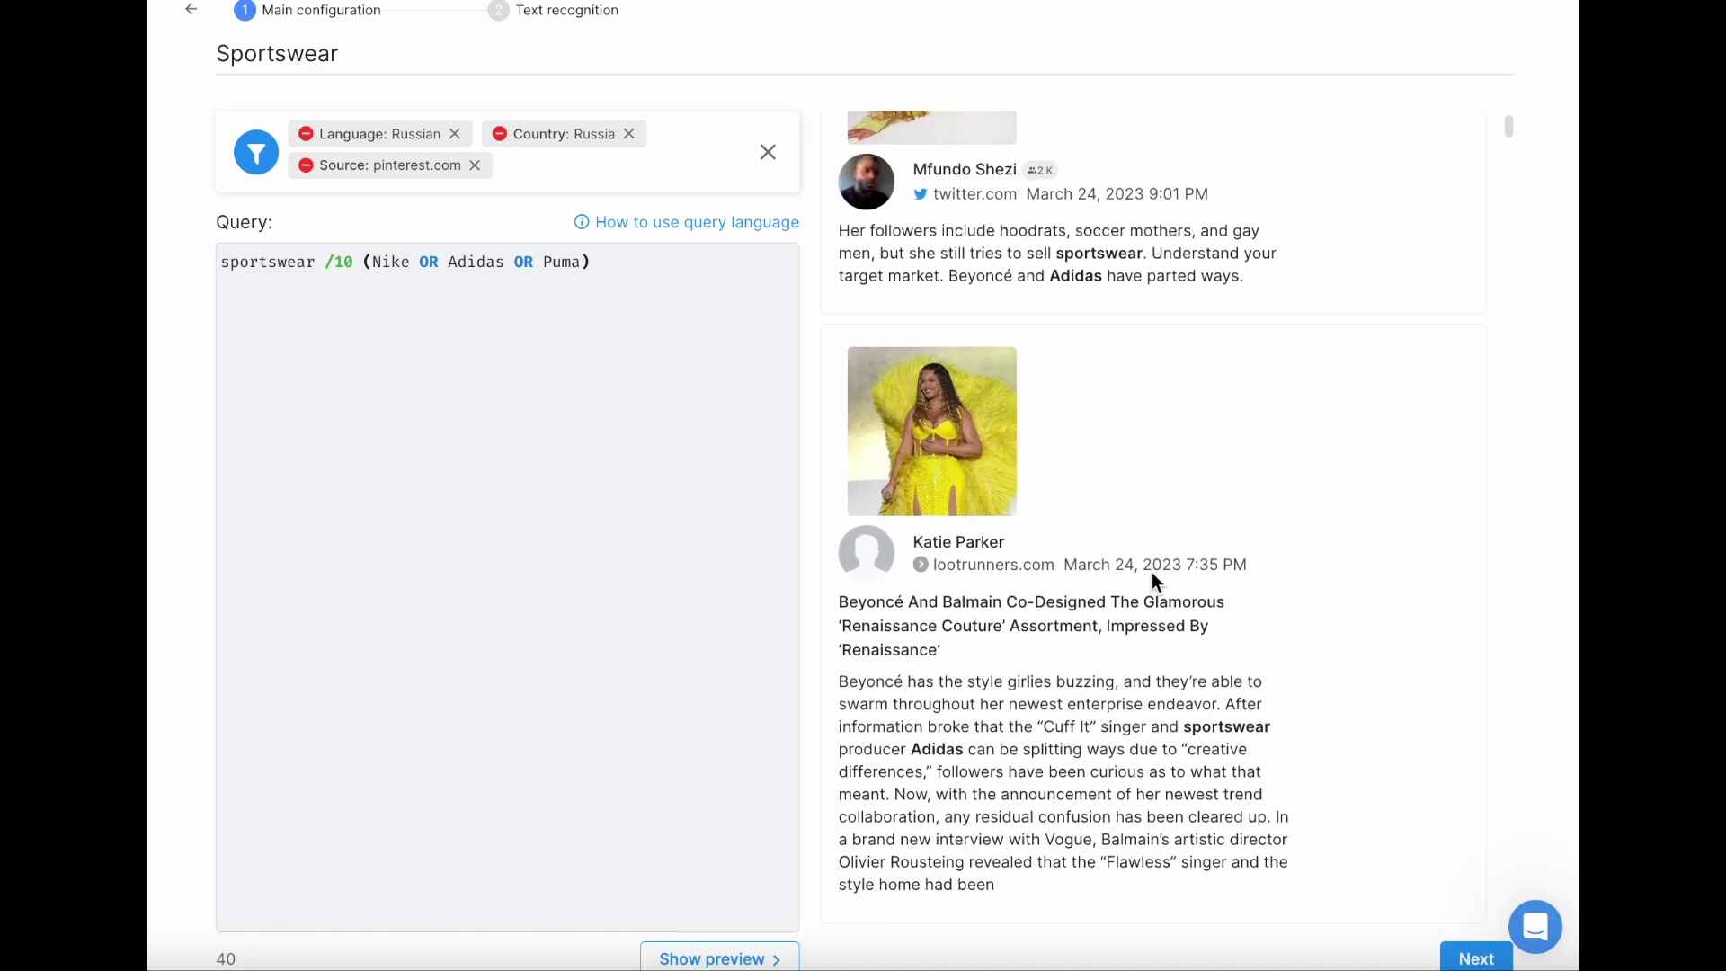
pyautogui.scroll(1, 1152, 571)
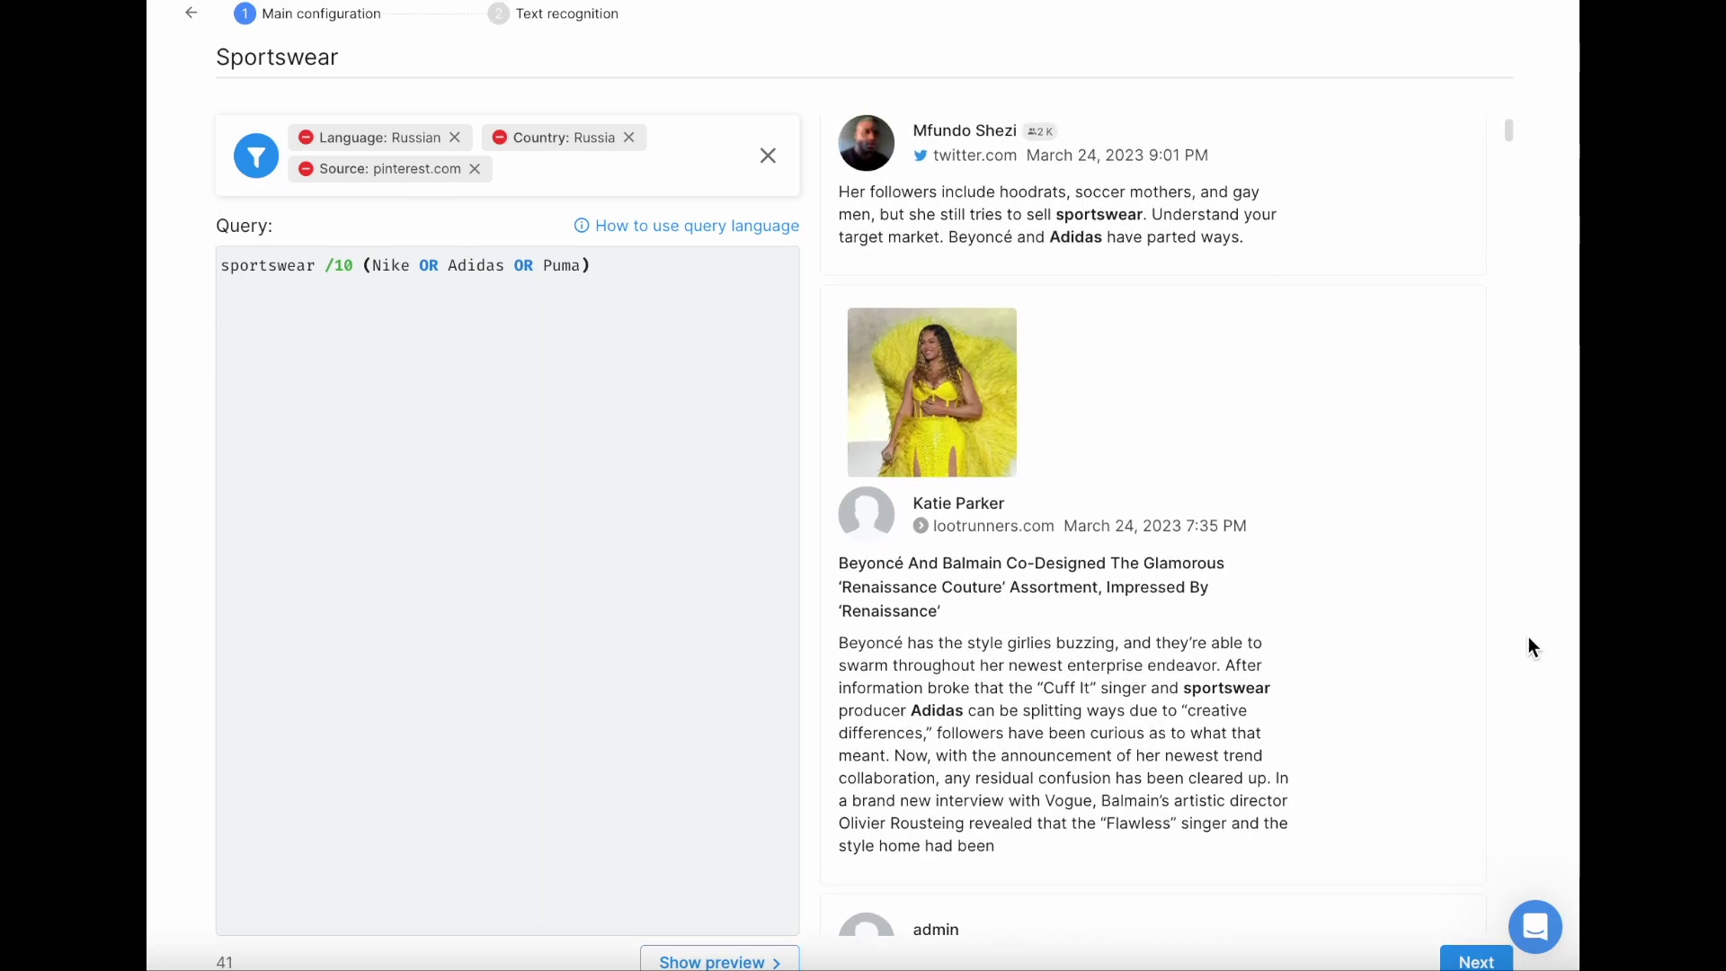
# Step: On the Text recognition step, enter 'Nike' as the image-text query and create the topic
pyautogui.click(1475, 960)
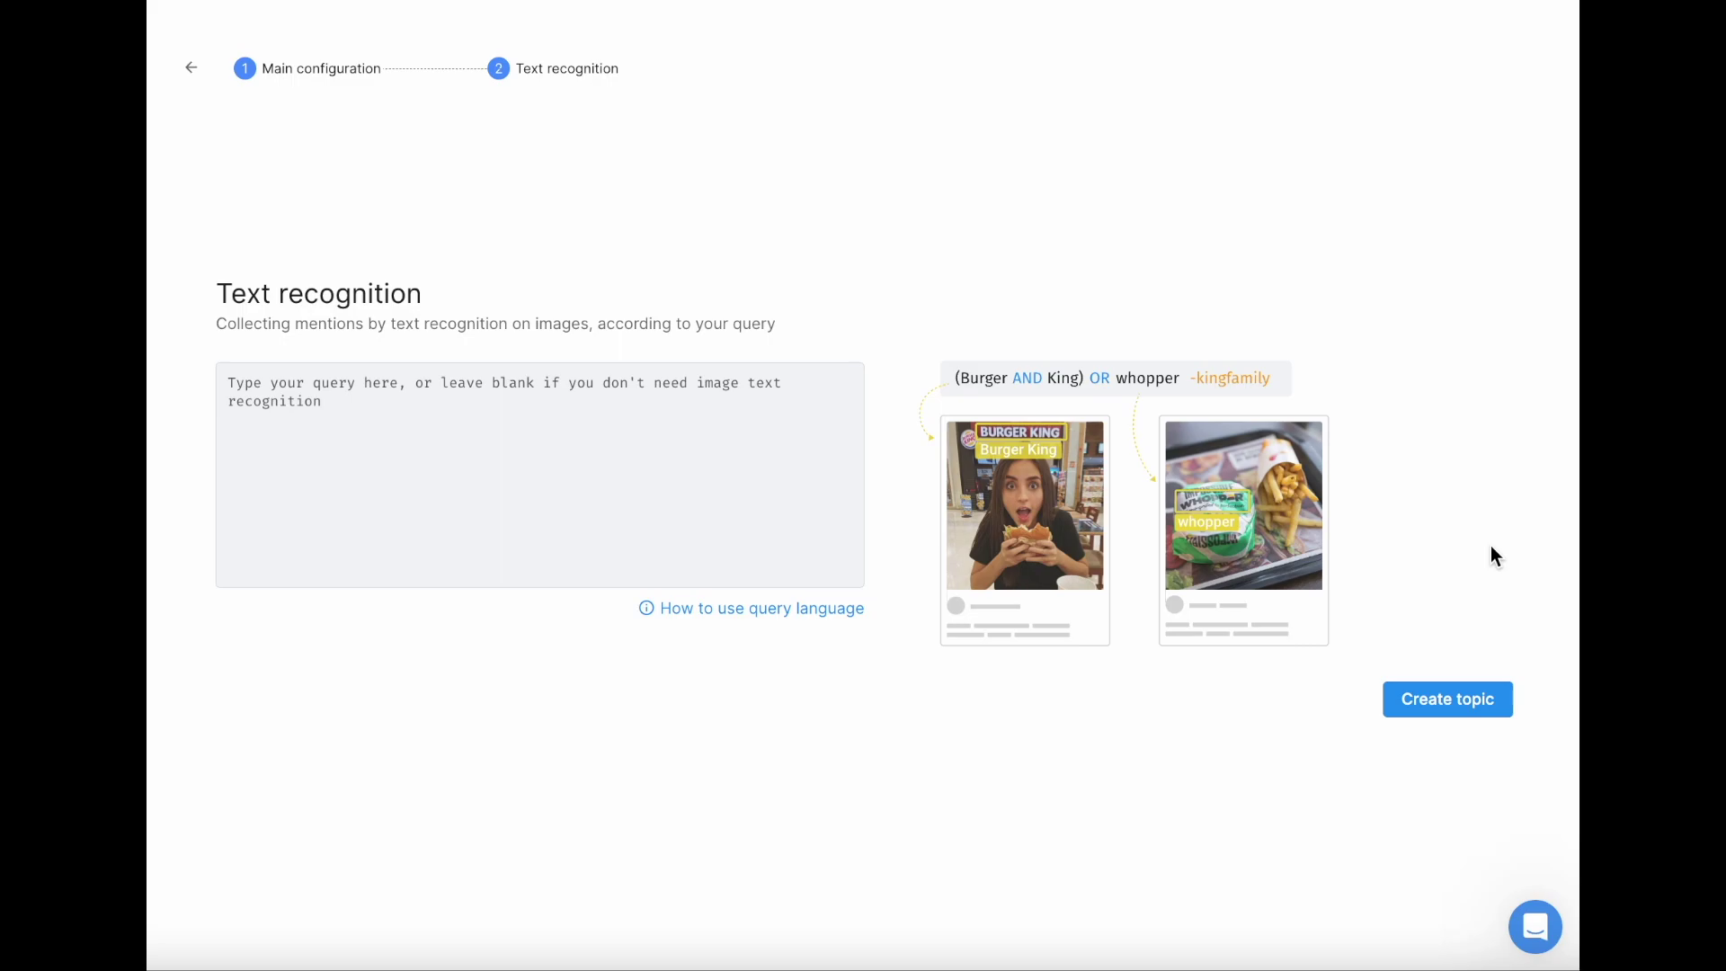
pyautogui.click(666, 466)
pyautogui.write('Nike')
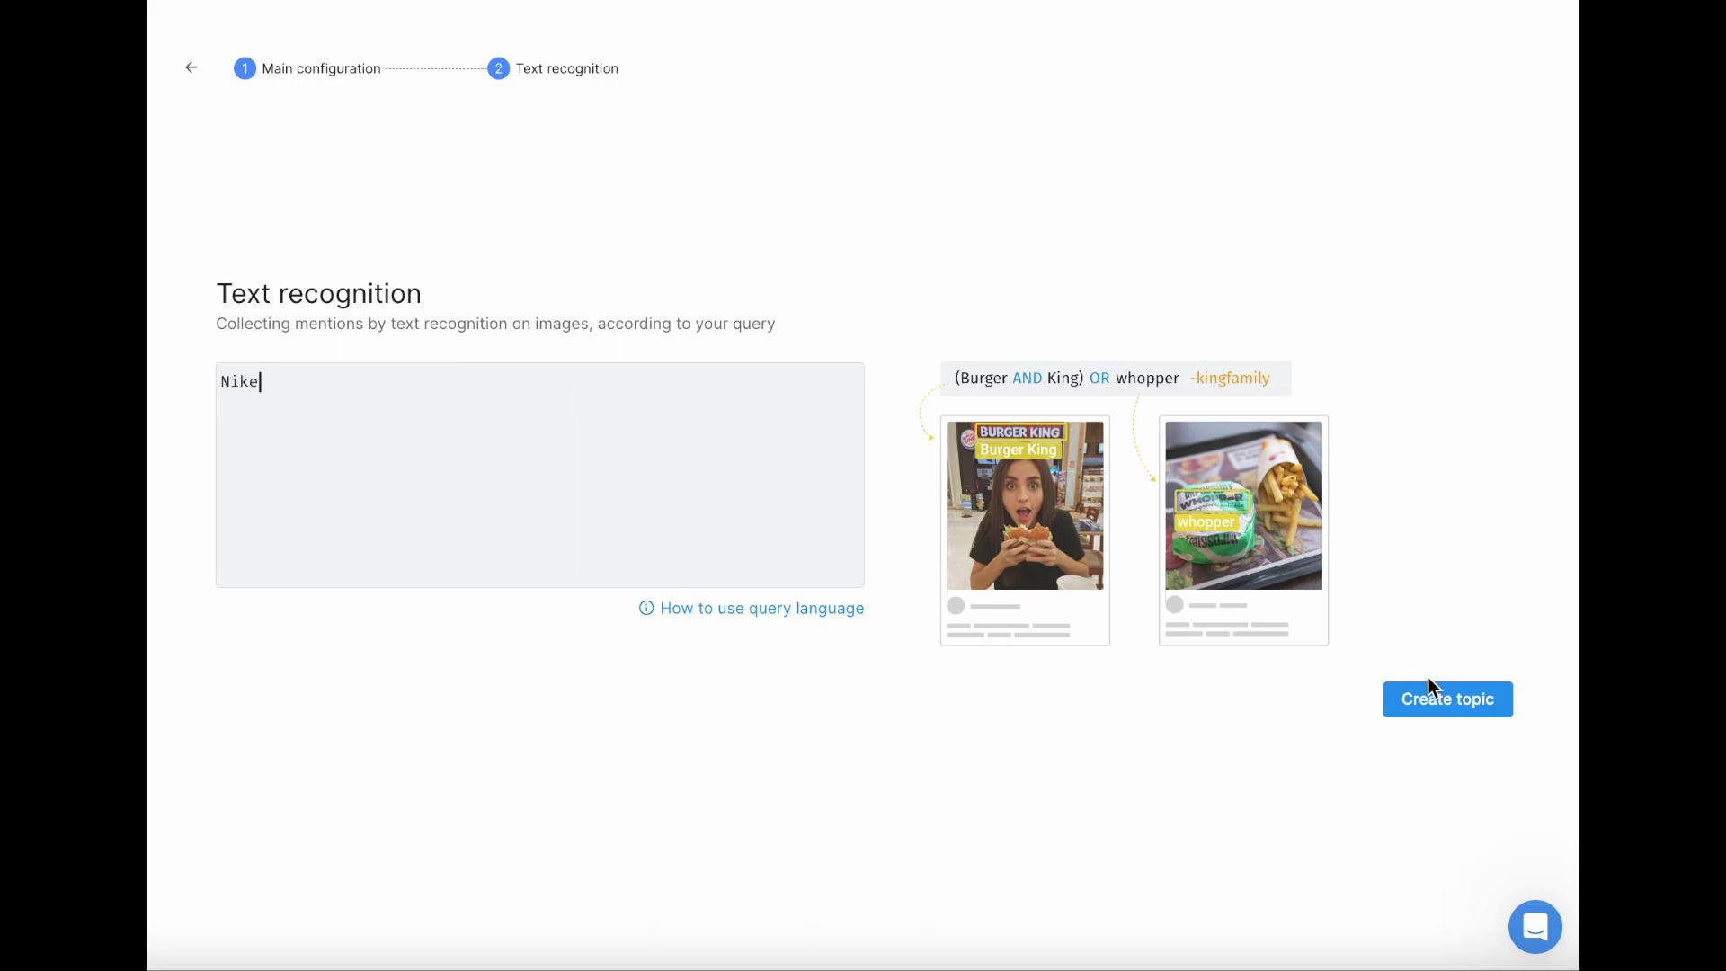
pyautogui.click(1454, 700)
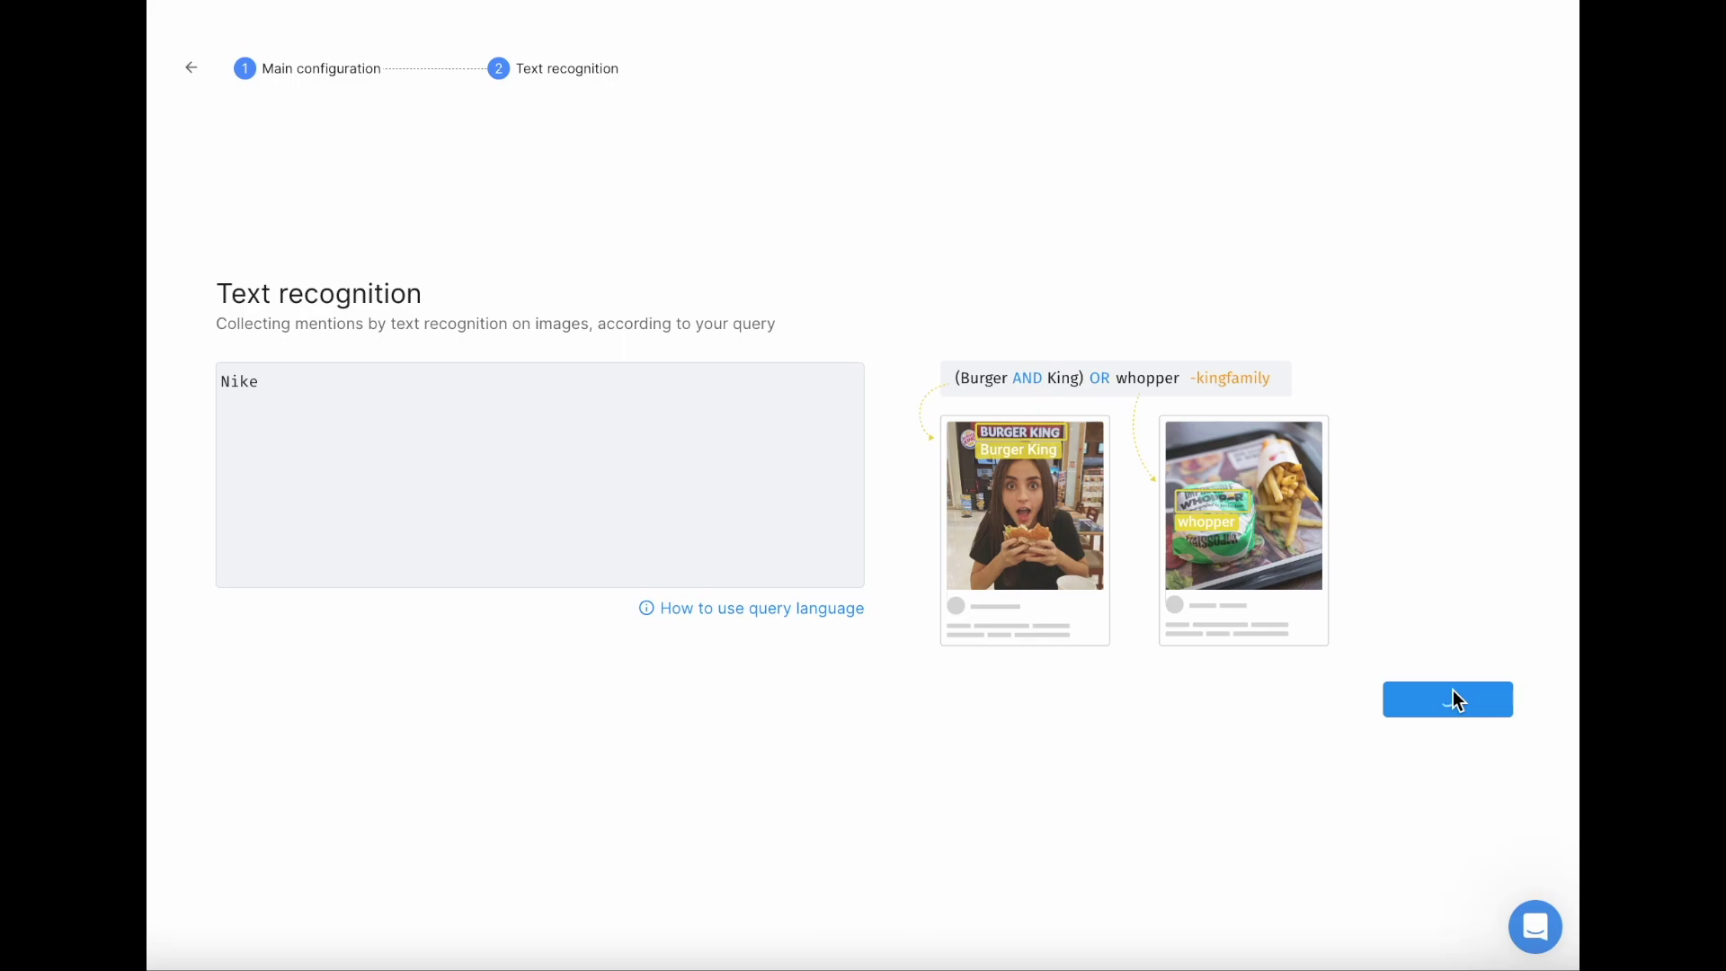